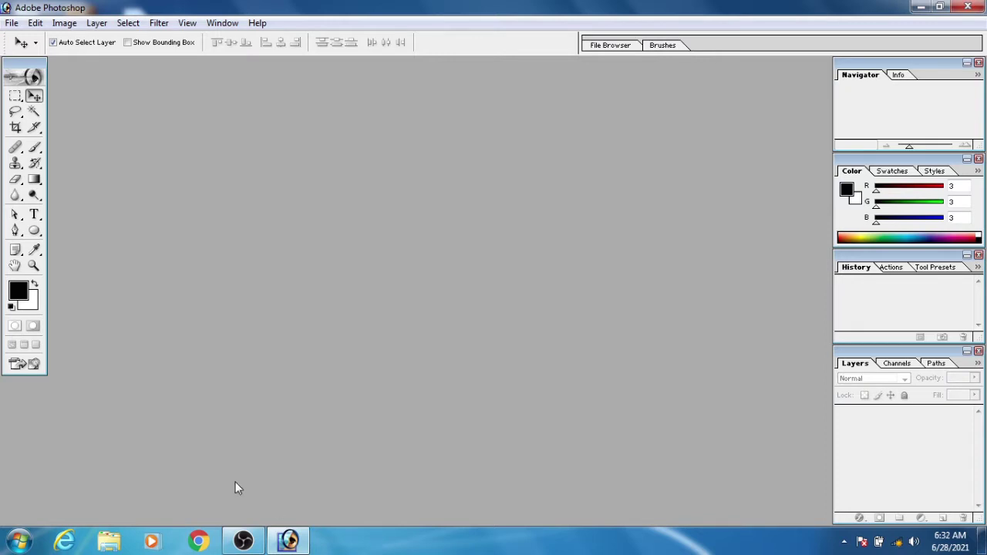
Step: Open the sky image background-5067712_1280 from the Creative commons licenses folder
click(12, 23)
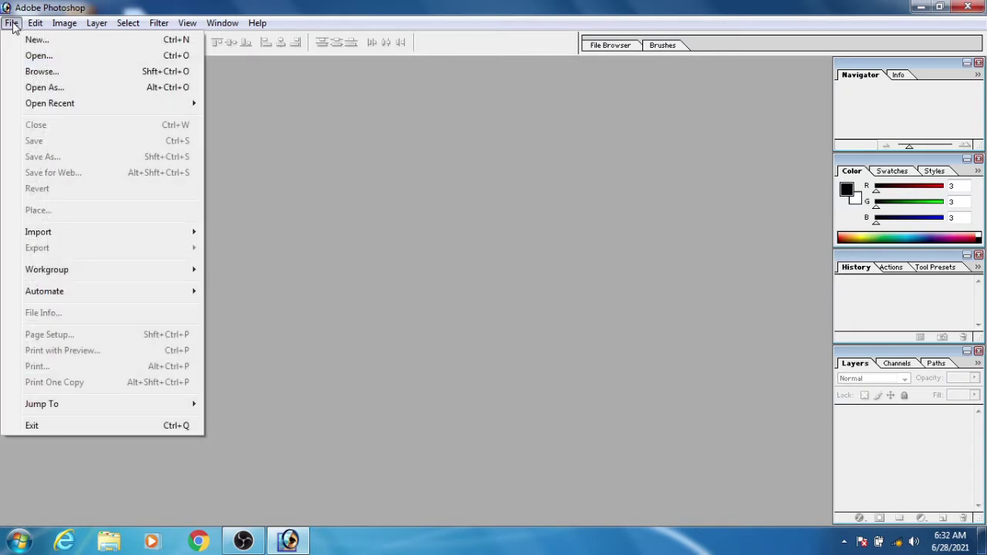
click(36, 56)
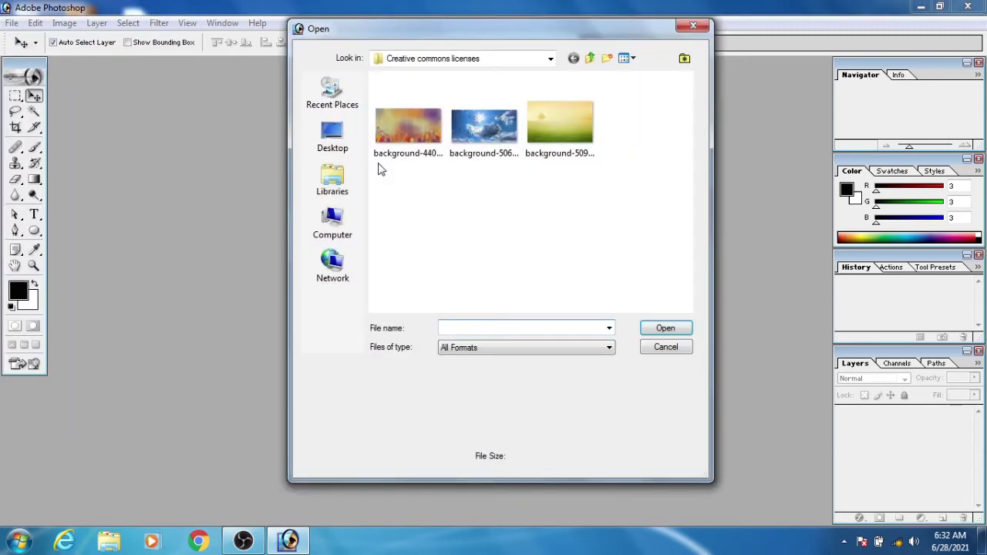
click(482, 129)
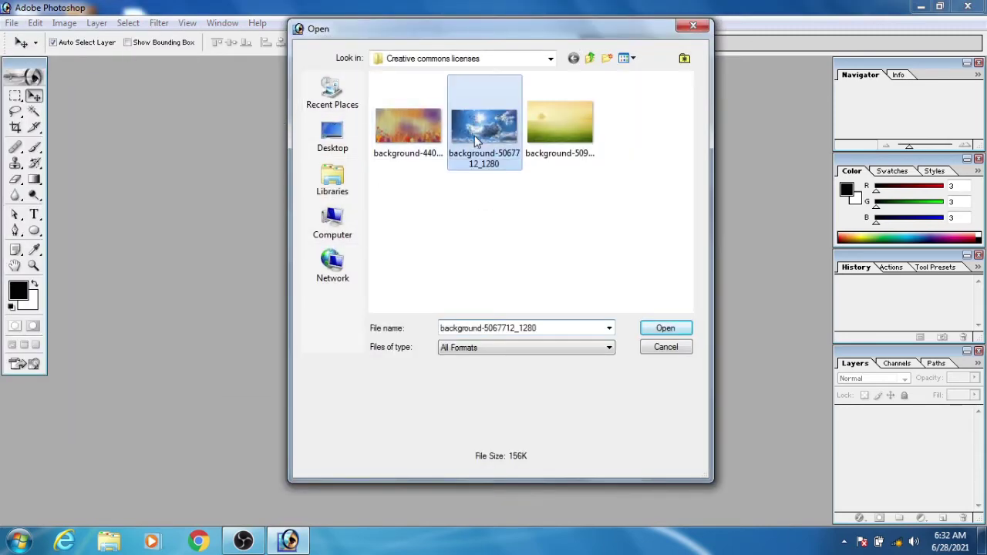
click(666, 329)
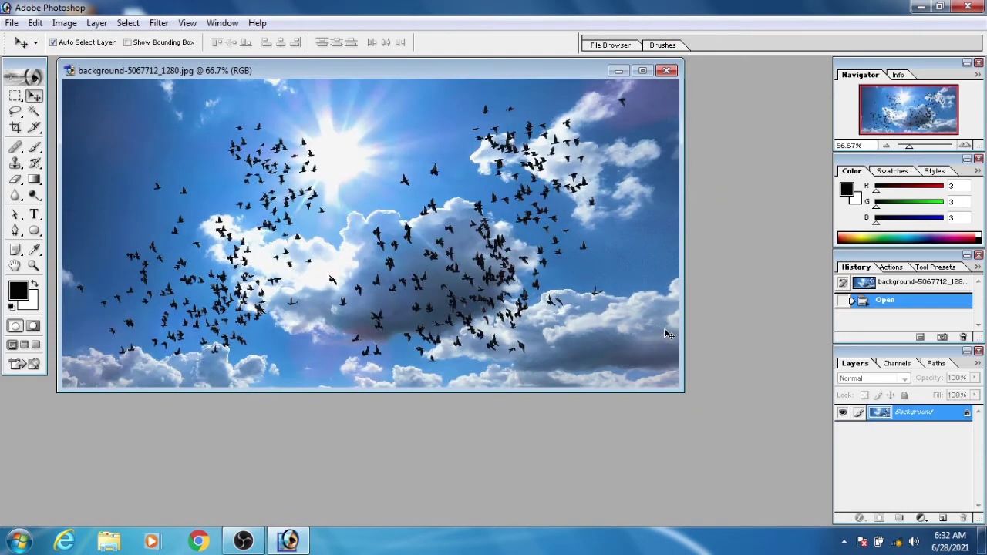
Step: Add a new layer above the background and fill it with the black foreground color
click(943, 518)
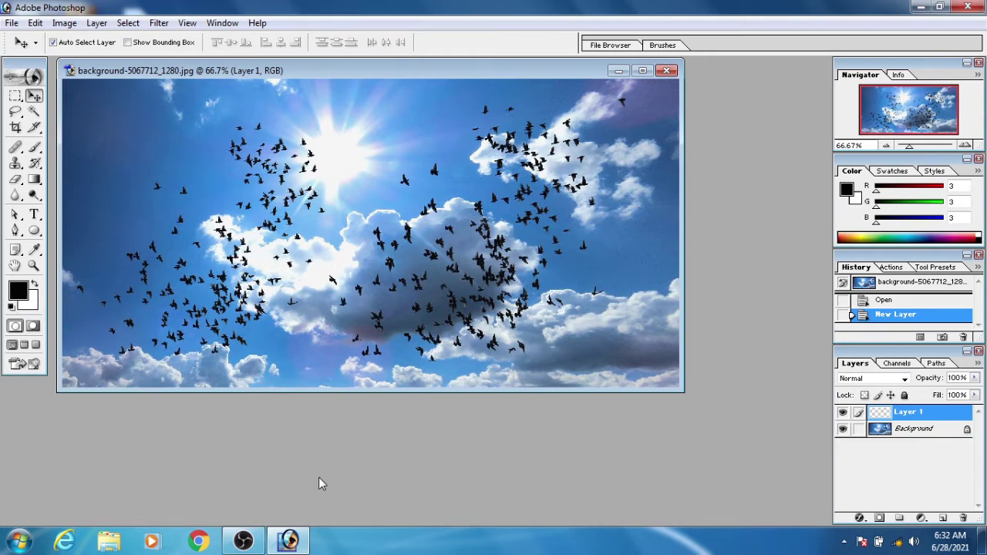
key(alt+BackSpace)
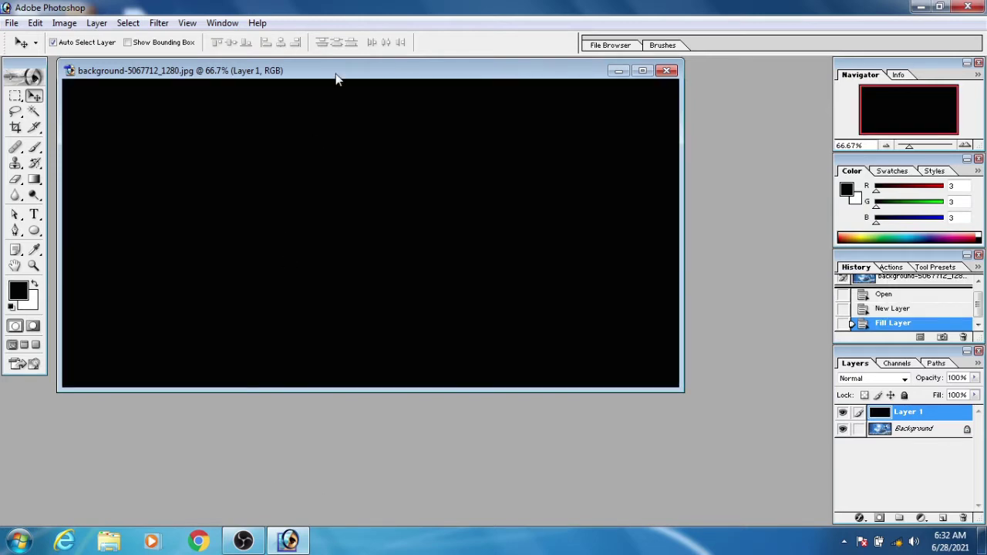
drag(337, 71, 342, 87)
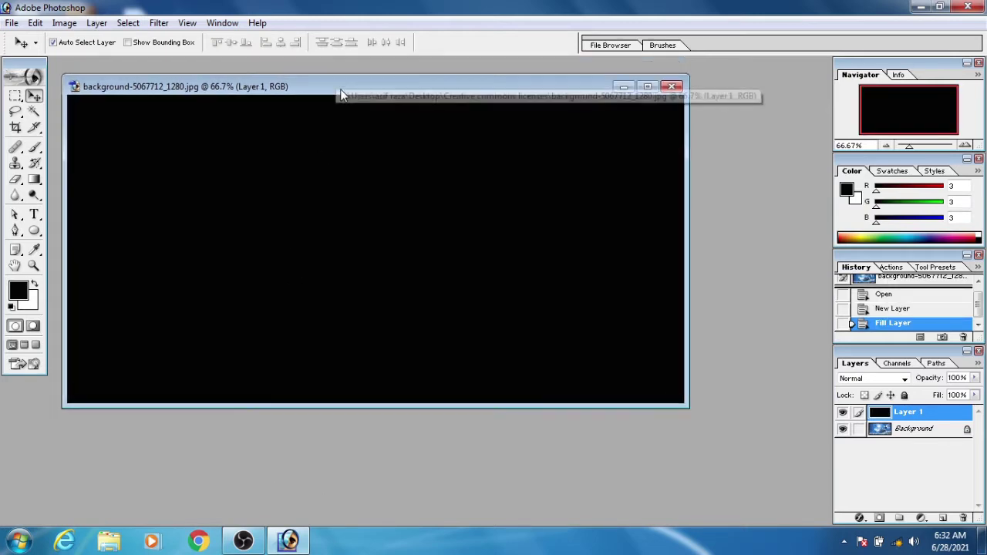
Step: Add the text GARDEN on the black canvas in red Calibri Bold at 244.95 pt
click(34, 215)
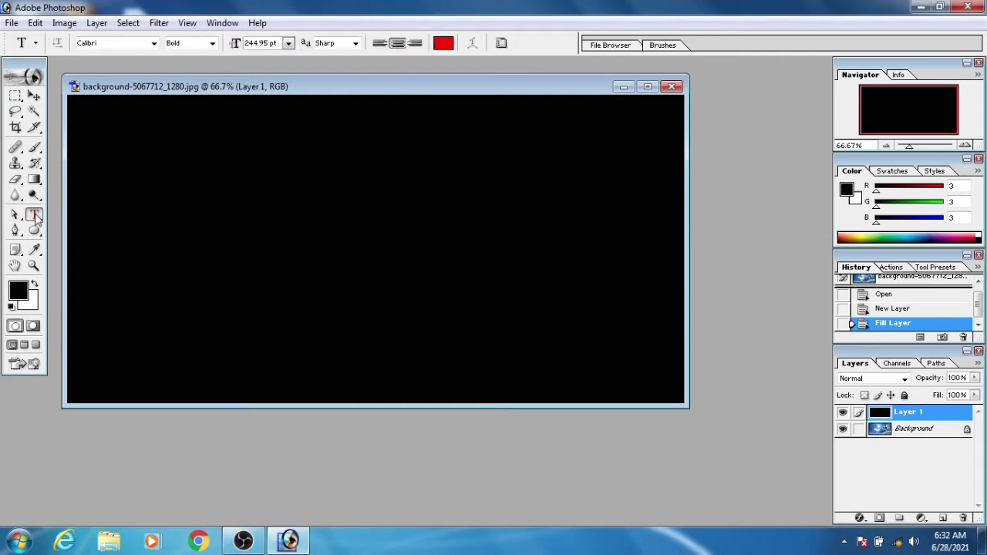
click(215, 248)
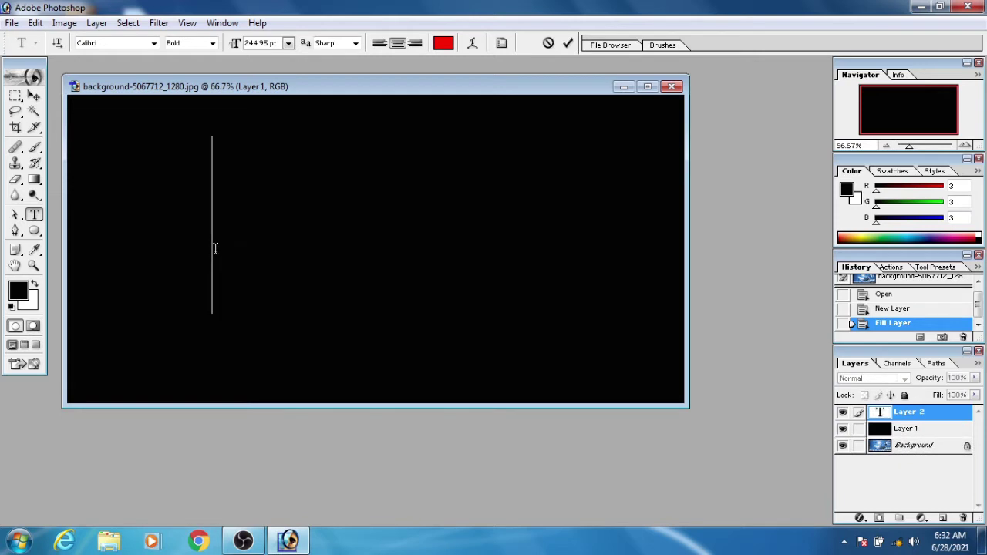
text(G)
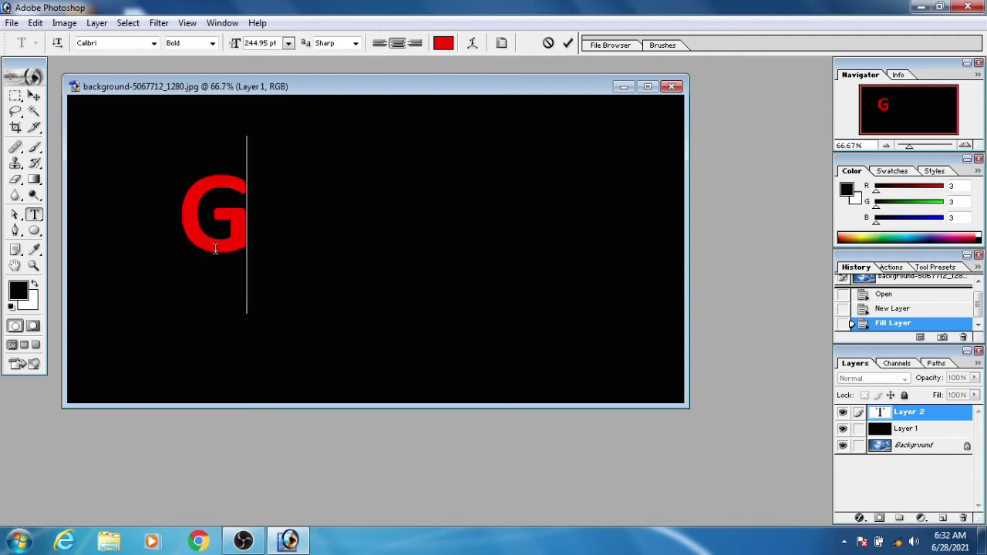
text(AR)
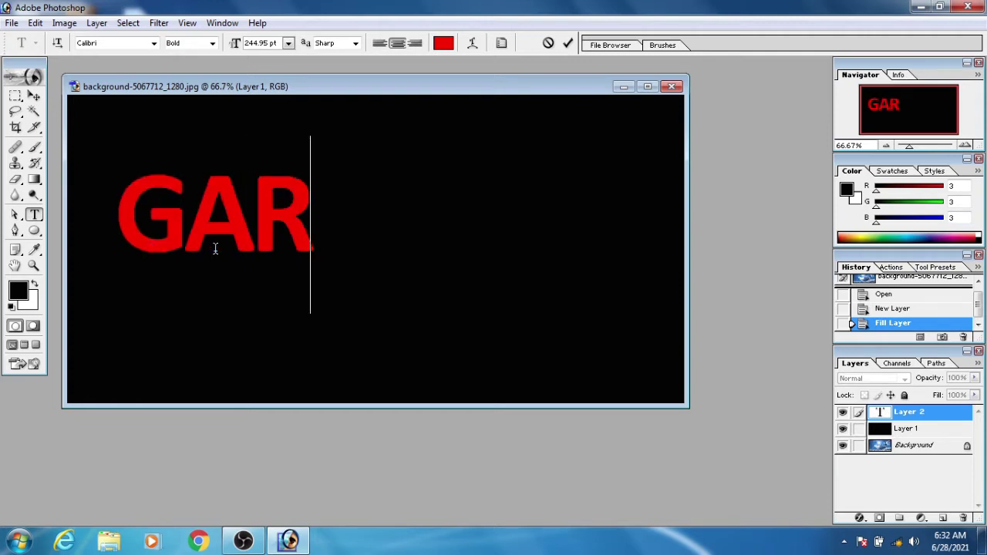
text(DEN)
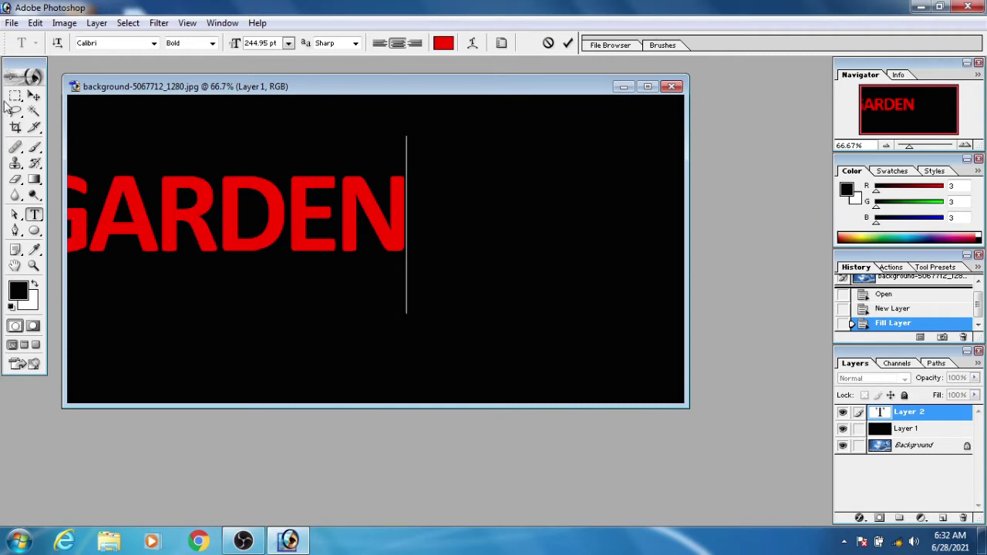
Step: Center the GARDEN text vertically and horizontally on the whole canvas, then clear the selection
click(34, 96)
drag(239, 231, 375, 260)
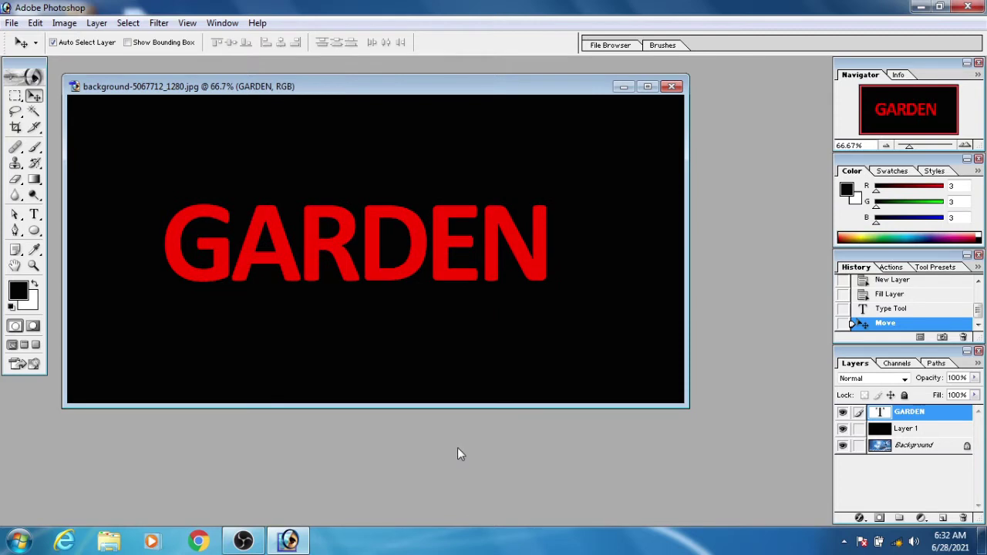
key(ctrl+a)
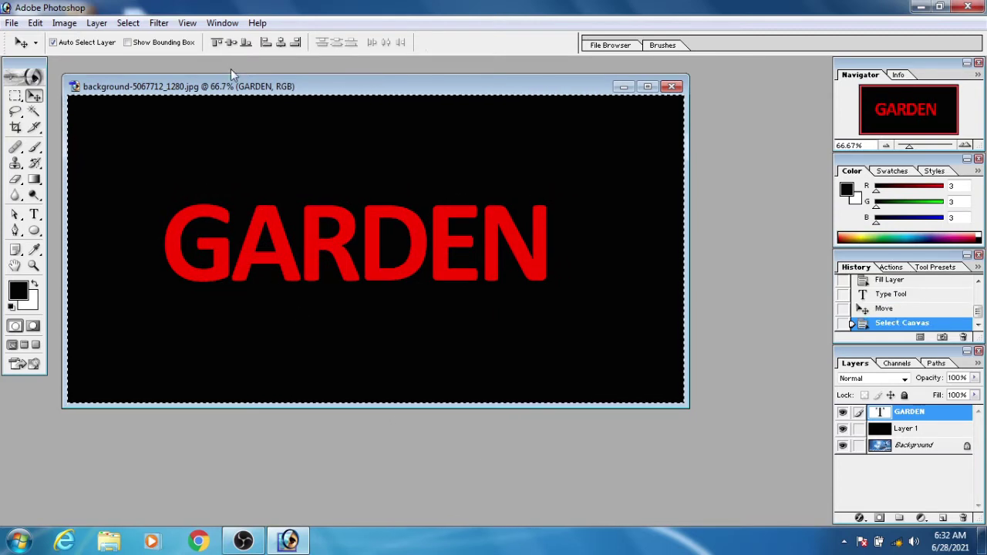
click(230, 42)
click(281, 42)
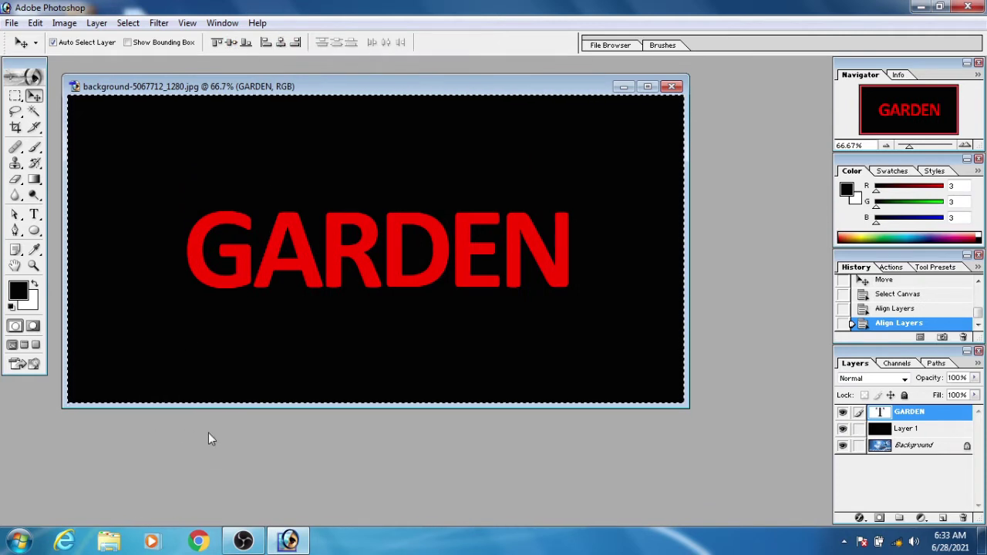
key(ctrl+d)
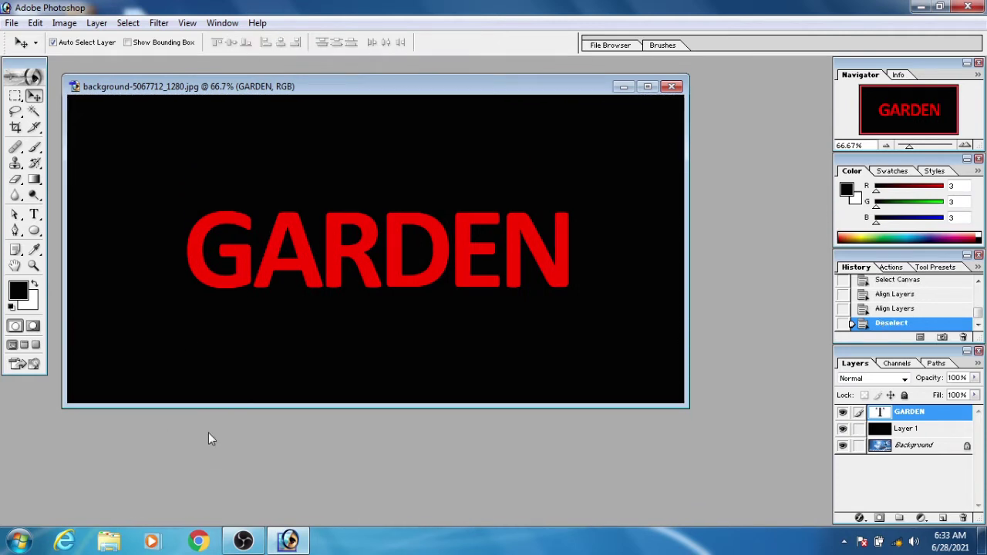
Step: Set the GARDEN layer's fill opacity to 0% and its knockout to Deep in the blending options
right_click(956, 412)
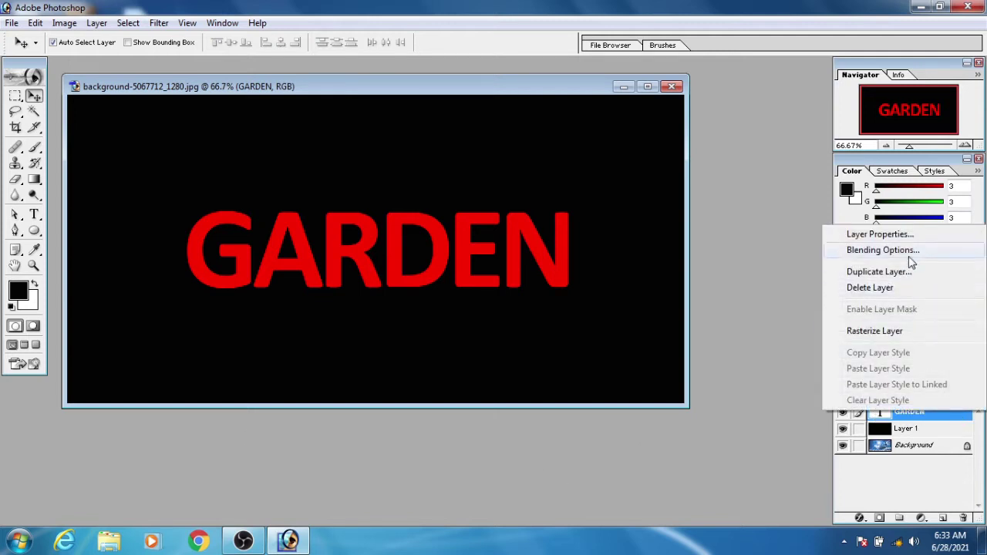
click(909, 252)
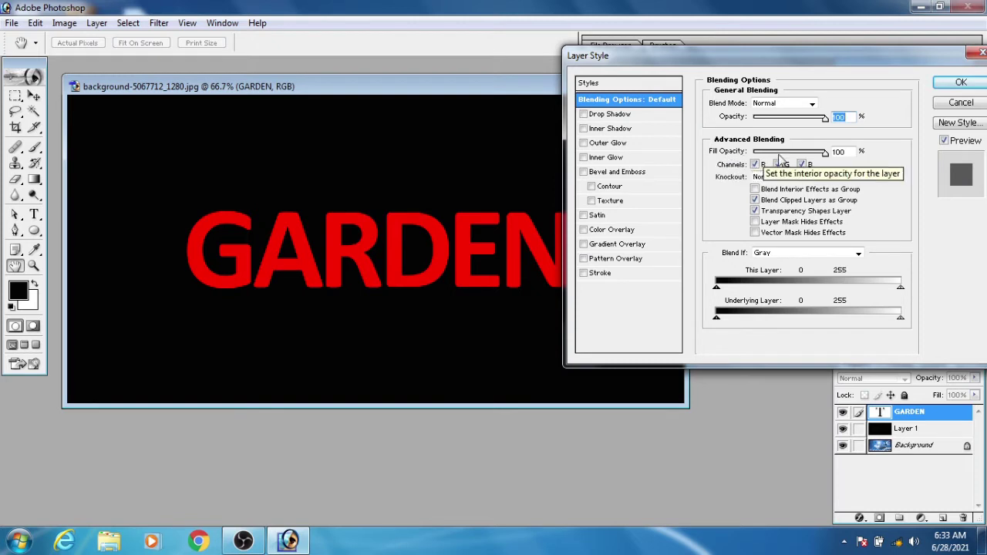
drag(825, 154, 739, 157)
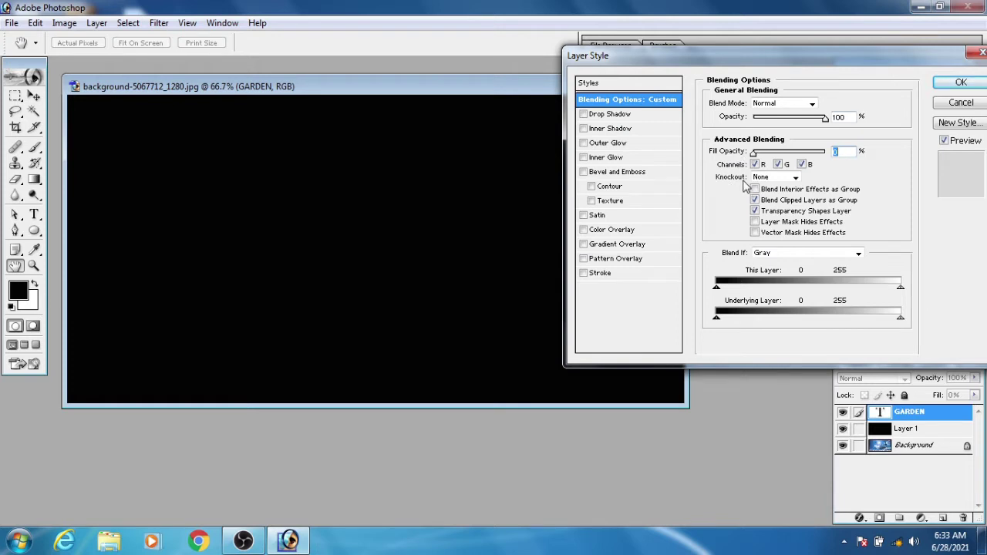
click(796, 179)
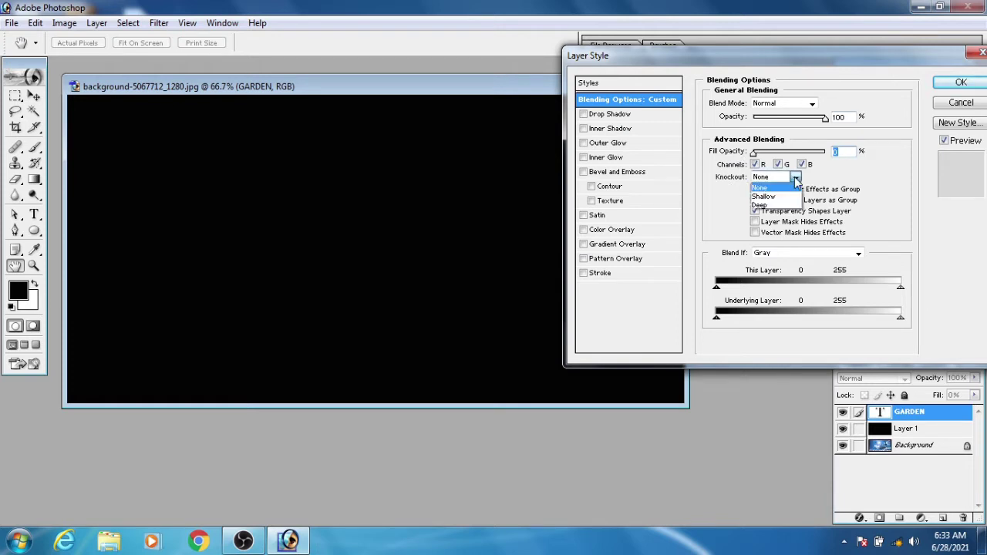
click(762, 205)
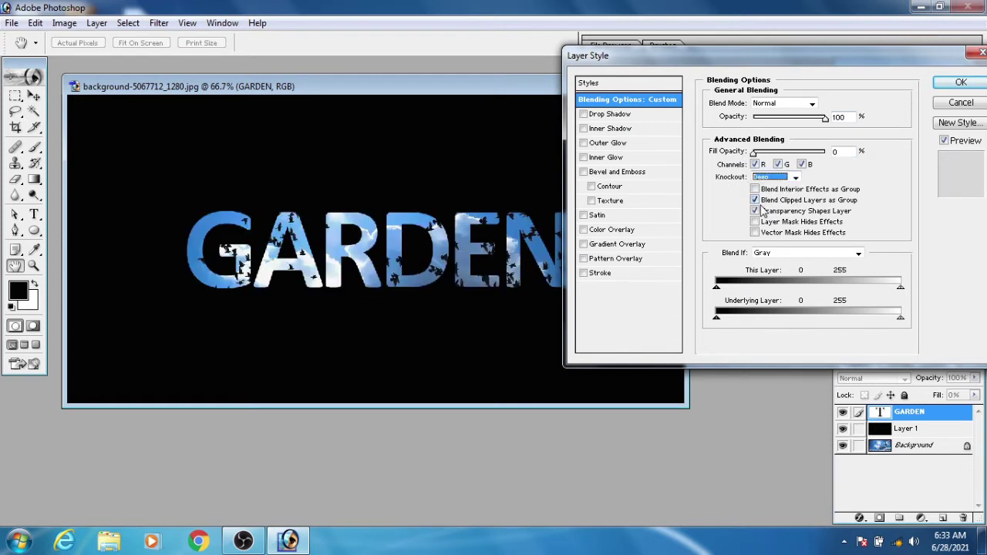
click(954, 87)
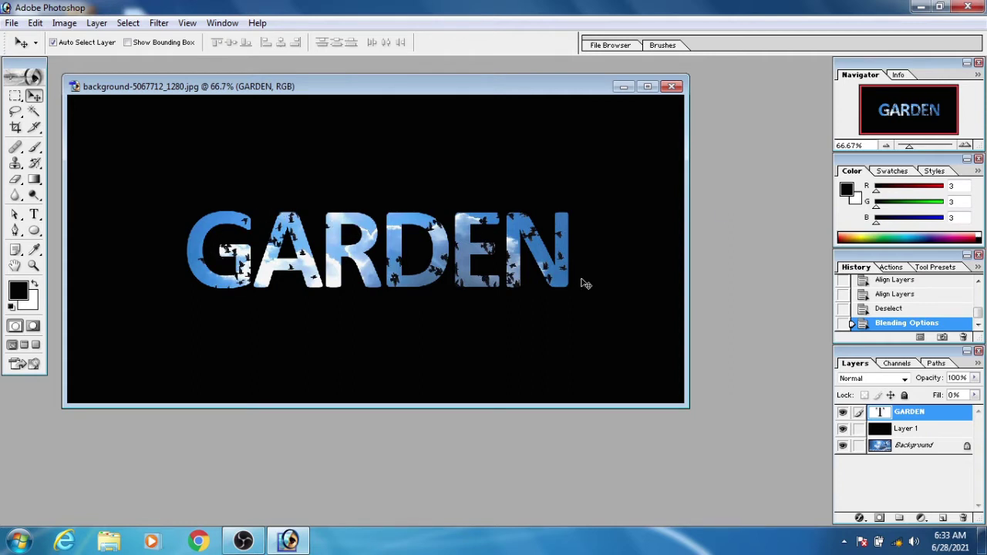
Step: Add an Inner Glow to the GARDEN layer with the turquoise color 03FDE8
right_click(955, 418)
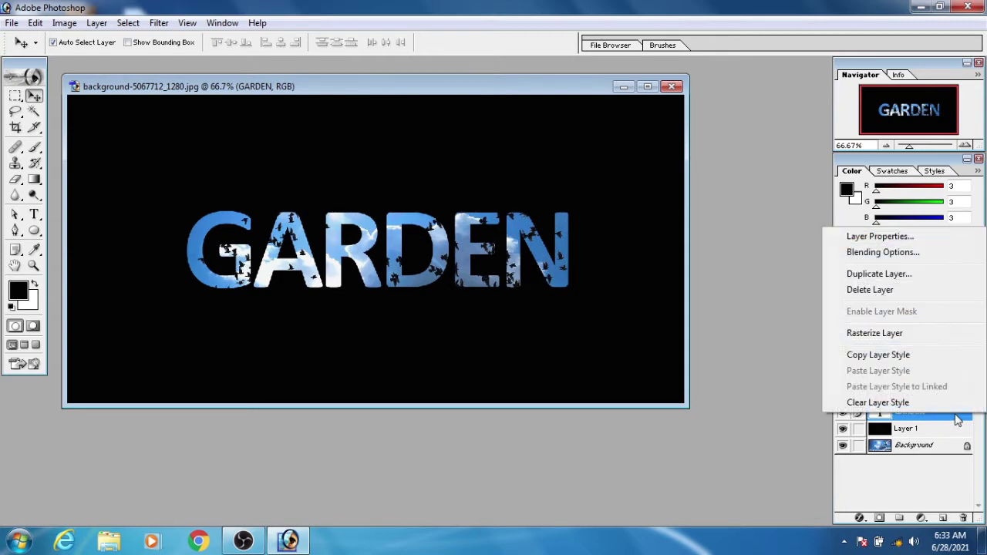
click(893, 254)
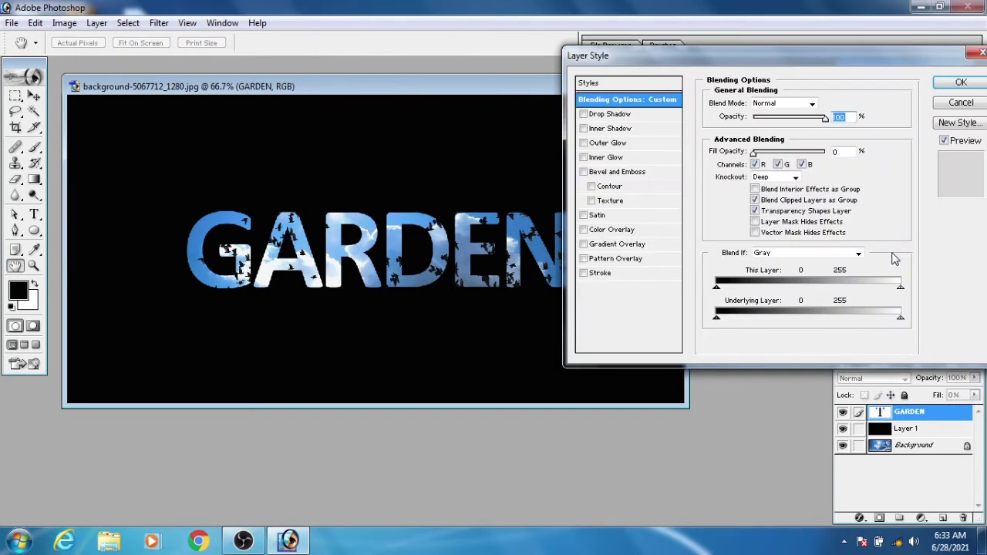
click(631, 159)
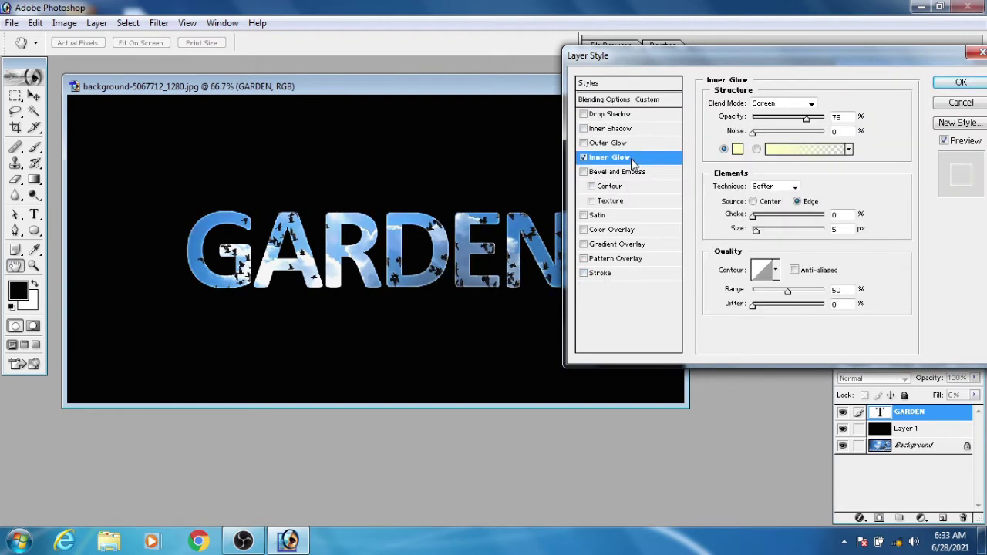
click(737, 149)
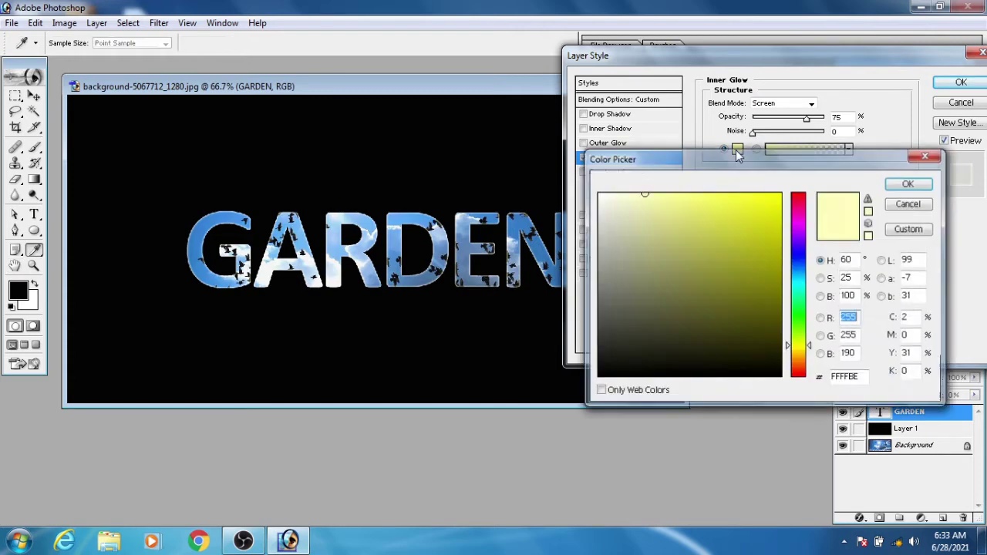
click(802, 287)
click(779, 194)
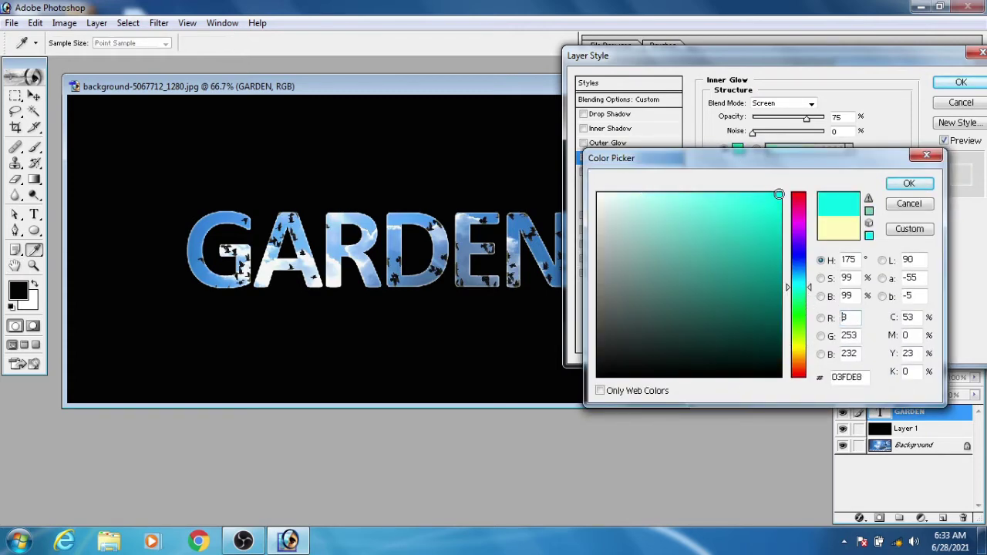
click(904, 186)
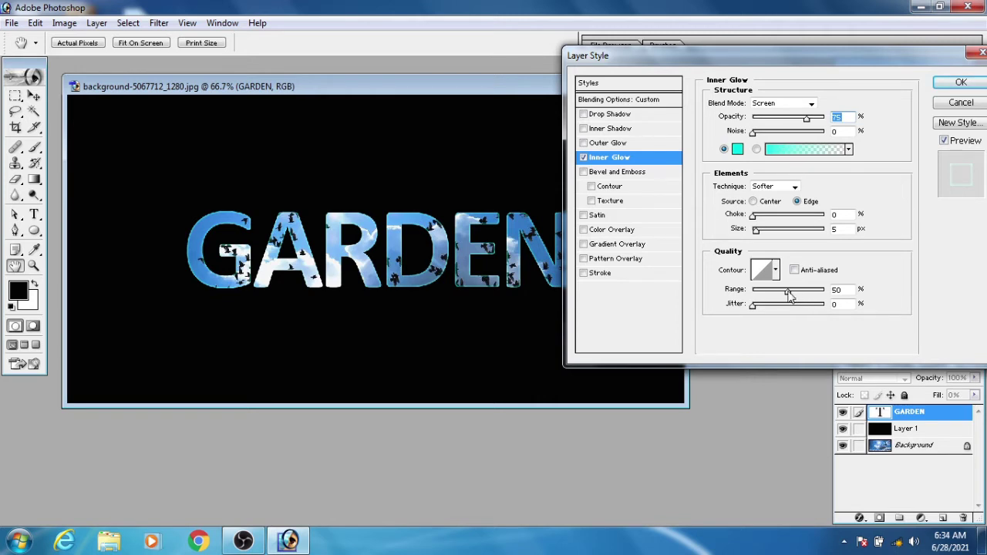
Step: Set the Inner Glow's range to 11%, opacity to 51% and blend mode to Dissolve
drag(787, 292, 761, 294)
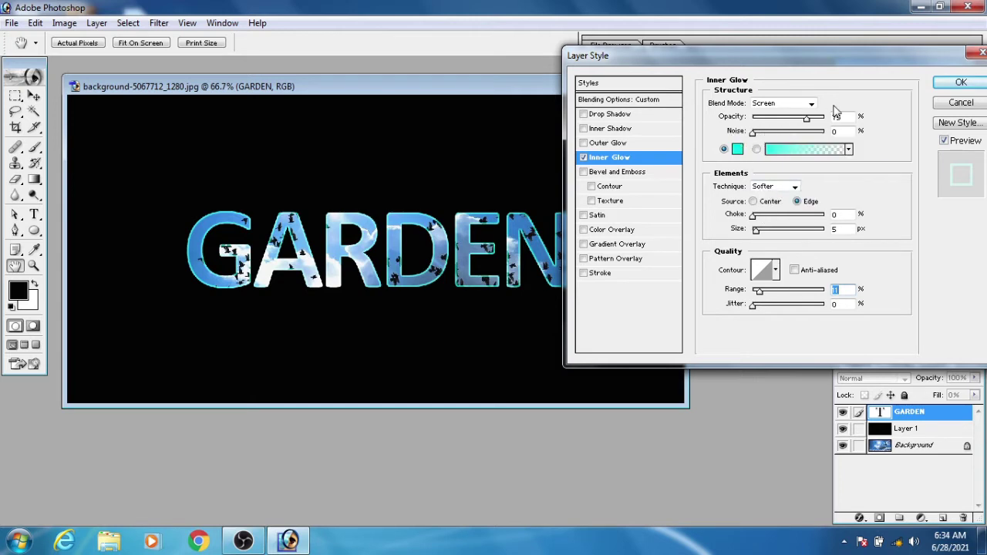
drag(806, 120, 789, 122)
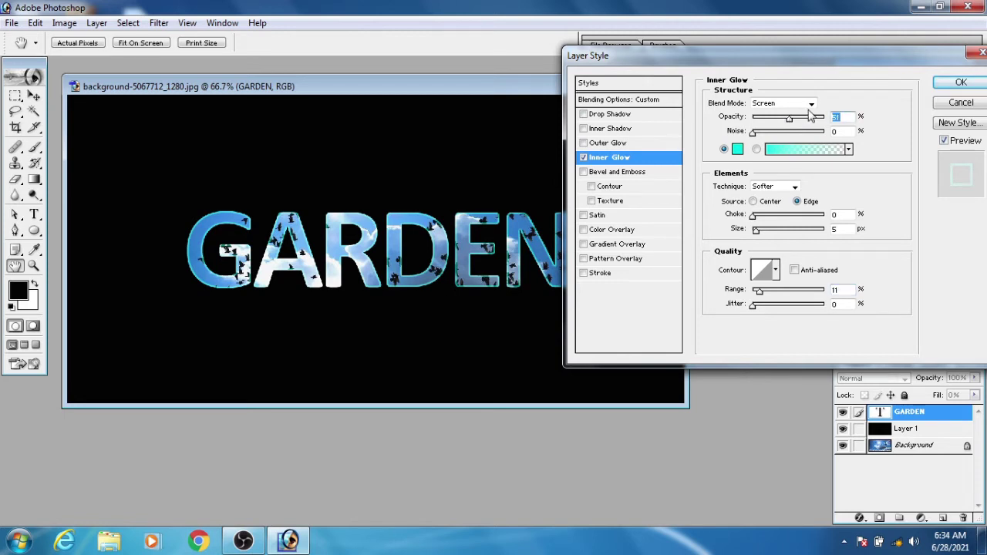
click(812, 104)
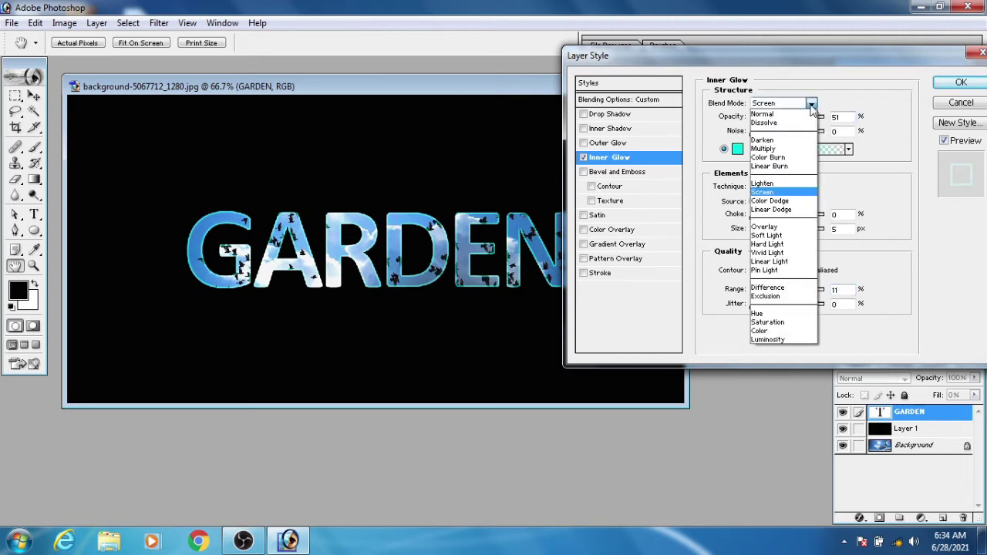
click(781, 113)
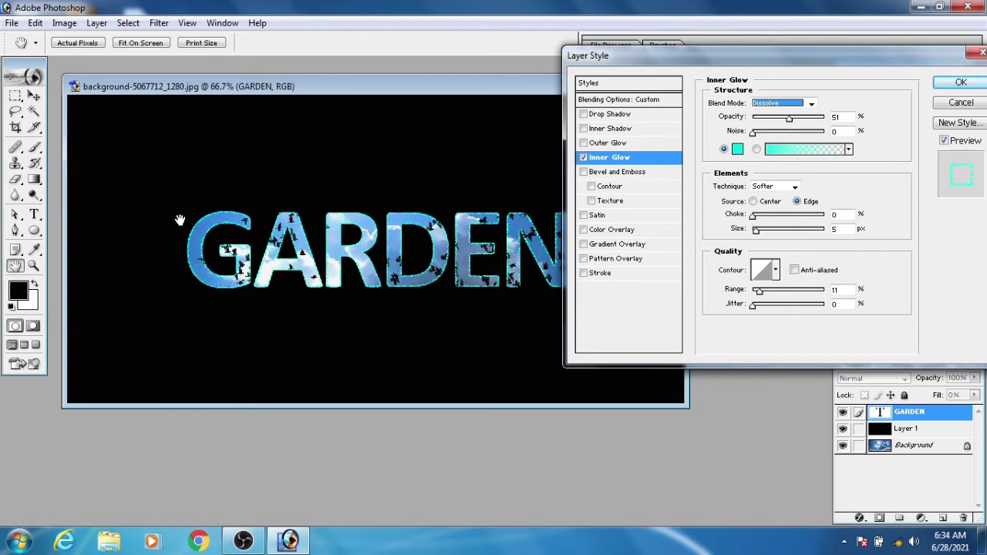
Step: Add a Stroke effect to the GARDEN text and set its fill type to Gradient
click(584, 158)
click(603, 275)
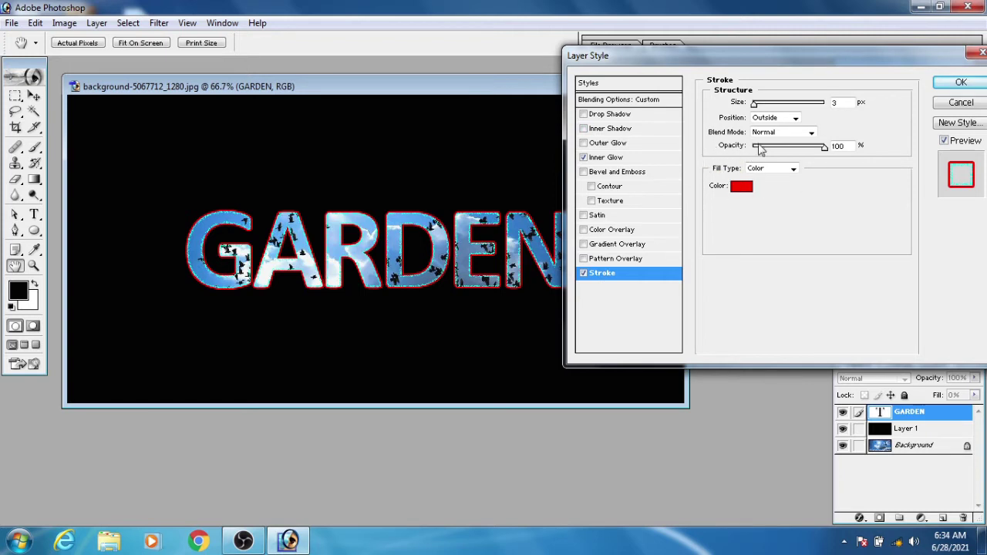
click(794, 168)
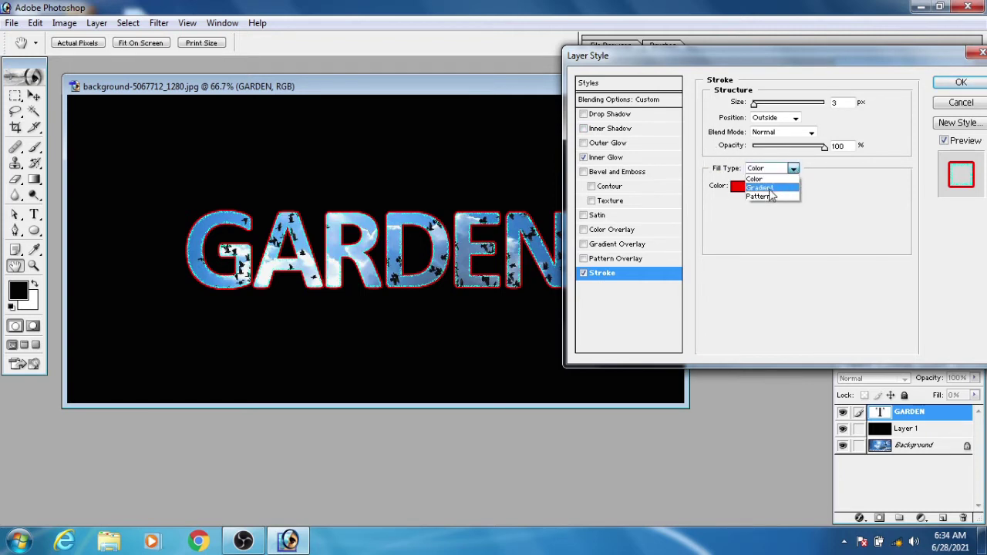
click(771, 193)
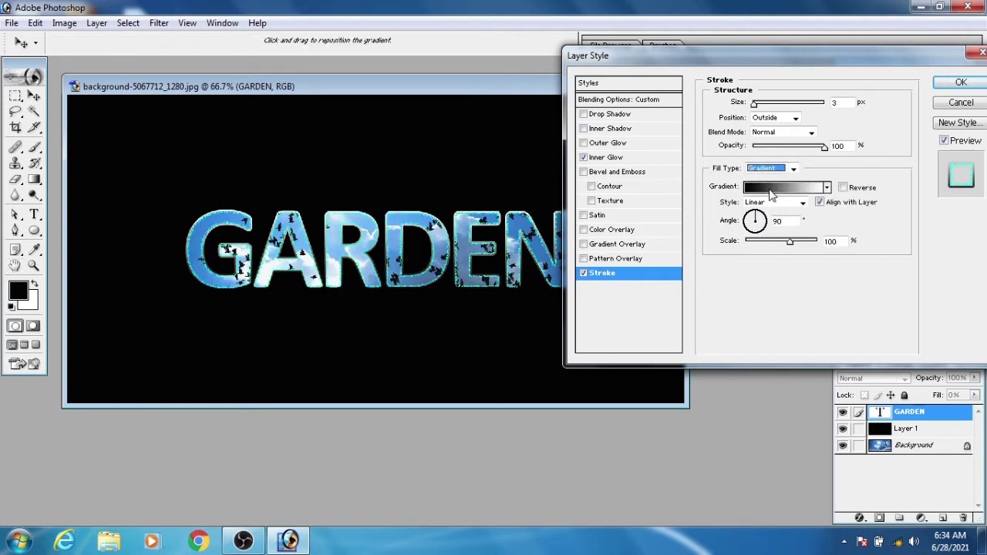
Step: Apply the Blue, Yellow, Blue gradient to the GARDEN text's stroke and collapse the layer's effects list
click(827, 188)
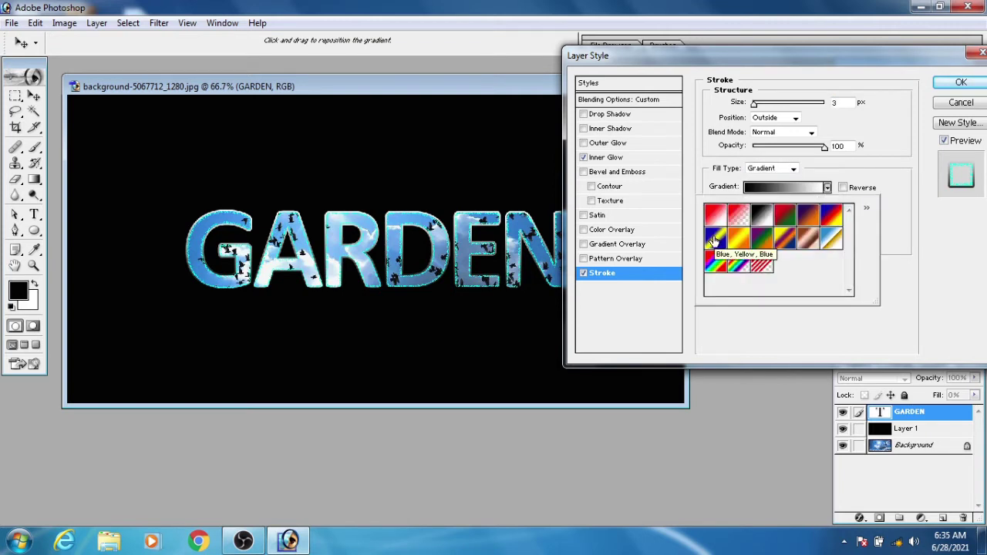
click(714, 240)
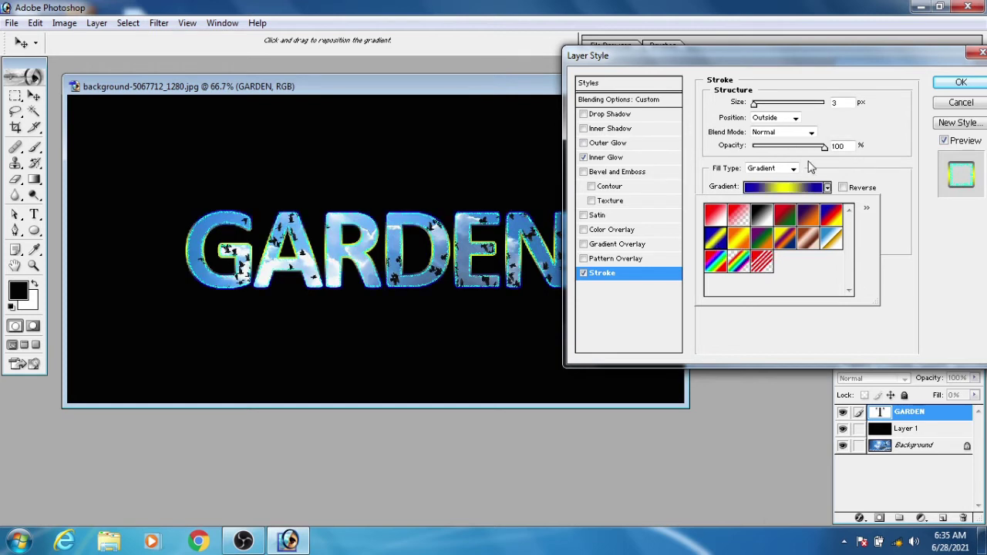
click(956, 83)
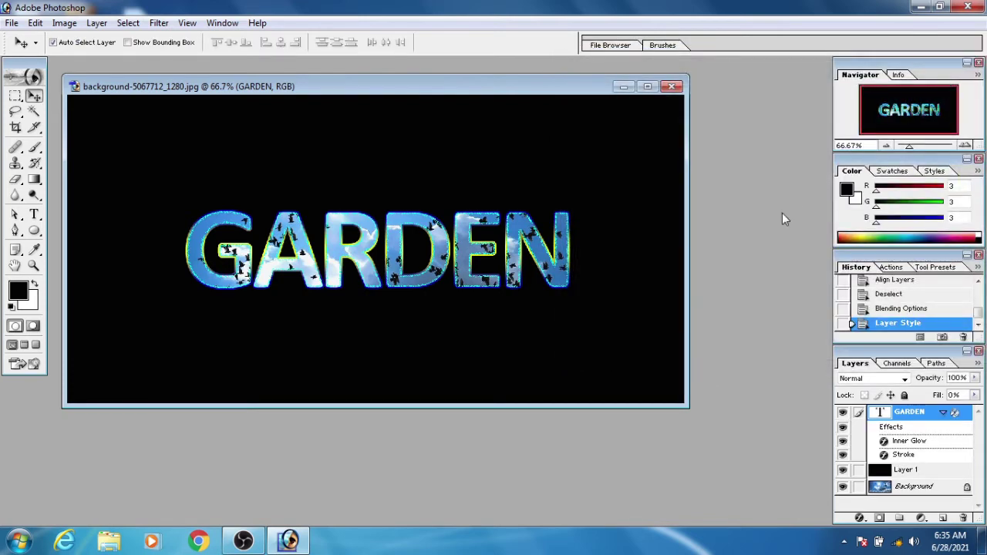
click(943, 413)
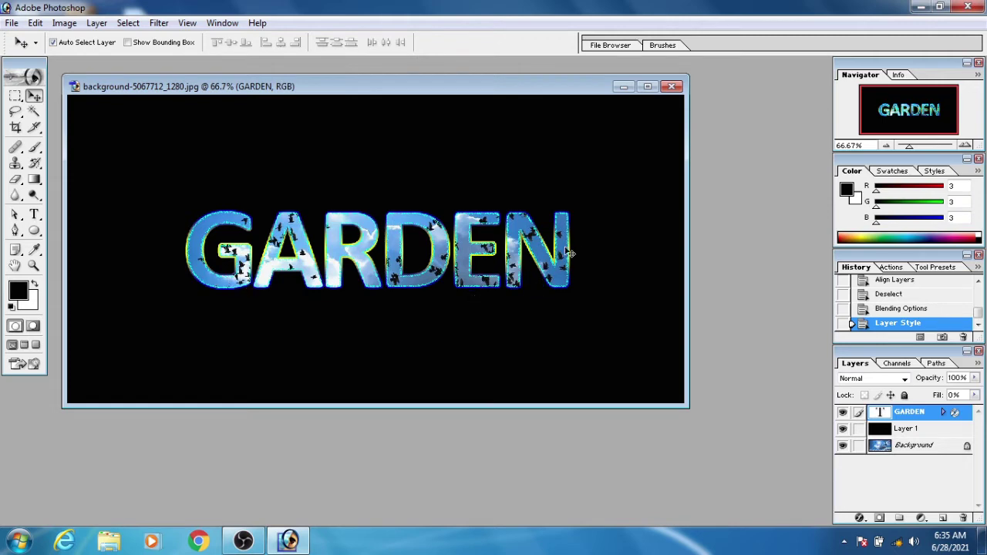
Step: Move the GARDEN text horizontally until it sits just outside the canvas's left edge
drag(569, 253, 81, 229)
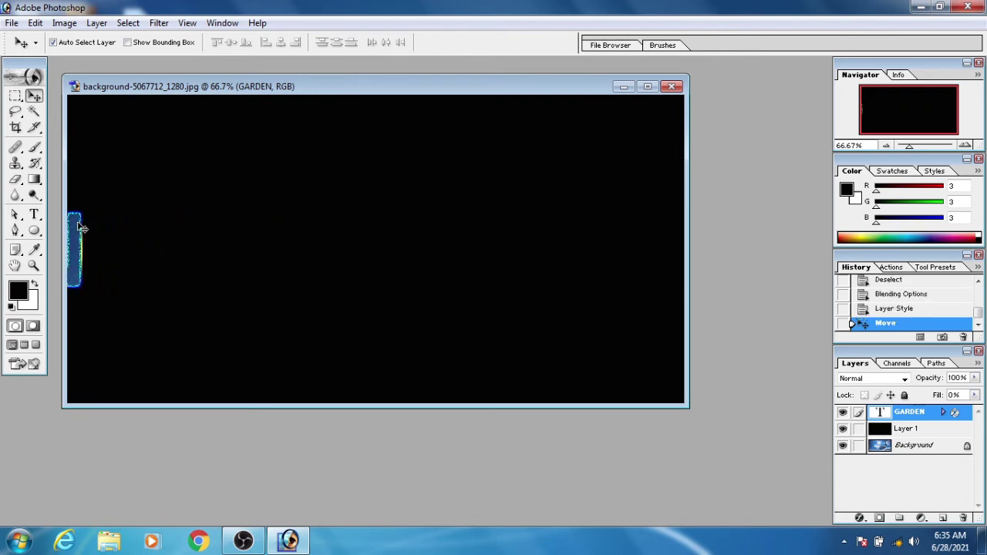
key(Left)
key(Left)
key(Left)
key(Left)
key(Left)
key(Left)
key(Left)
key(Left)
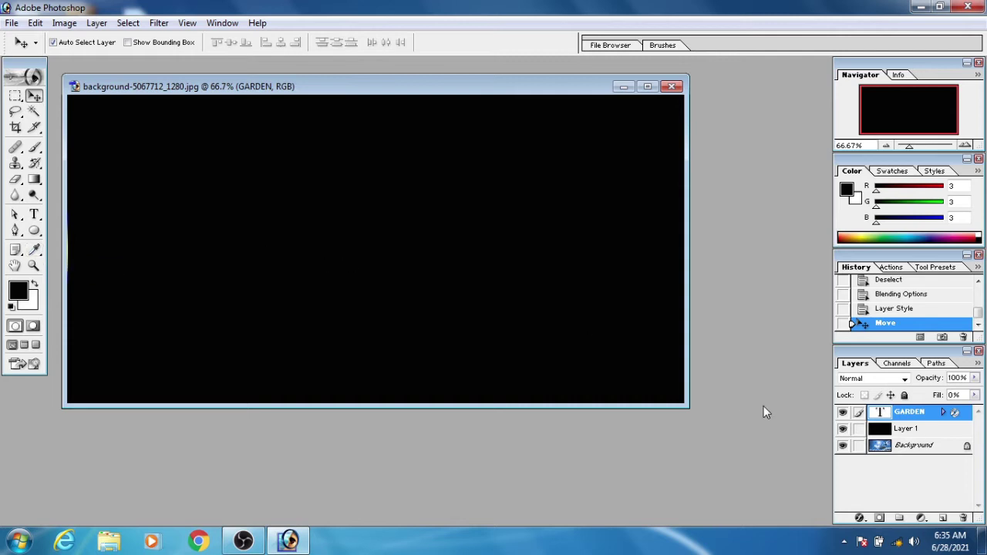
Step: Set the fill opacity of the black Layer 1 to 99%
click(945, 431)
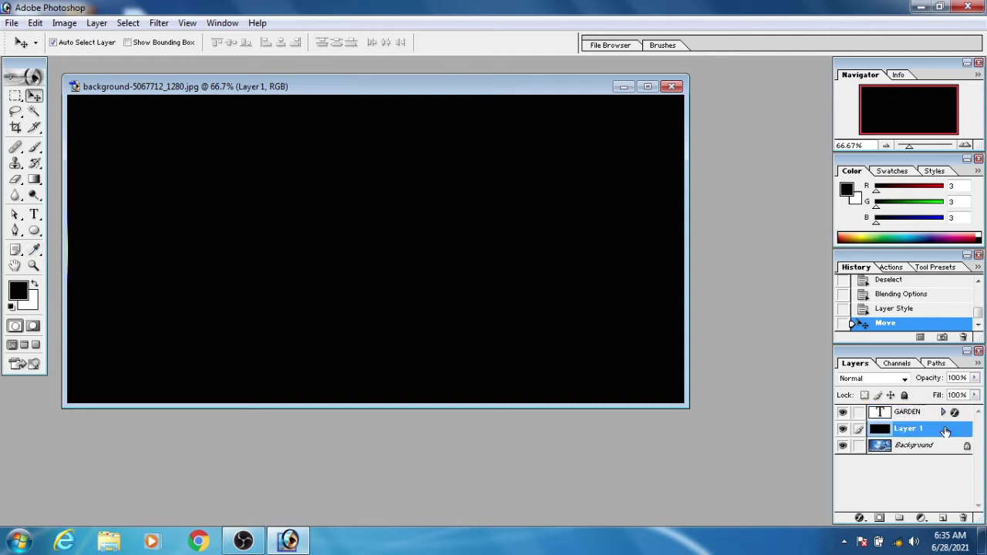
click(974, 395)
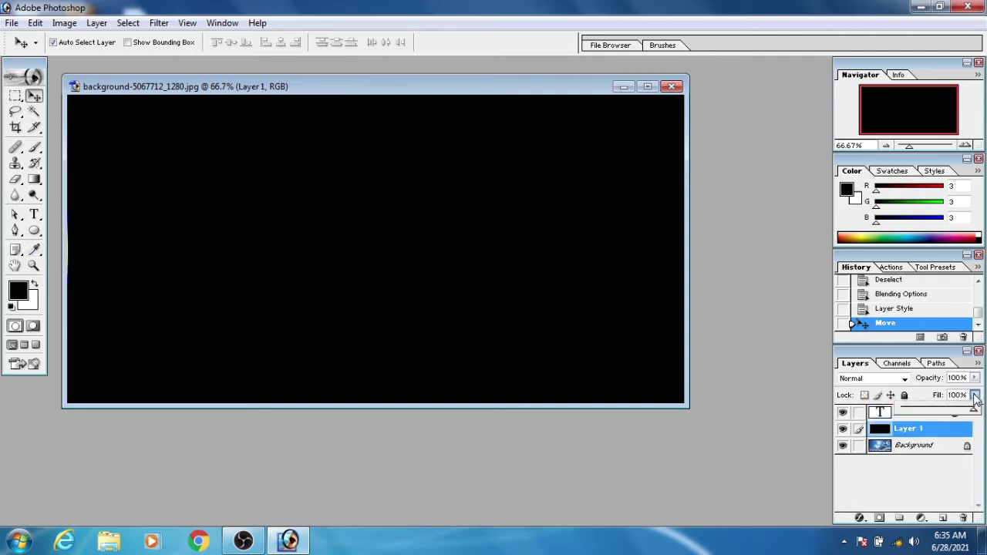
click(975, 394)
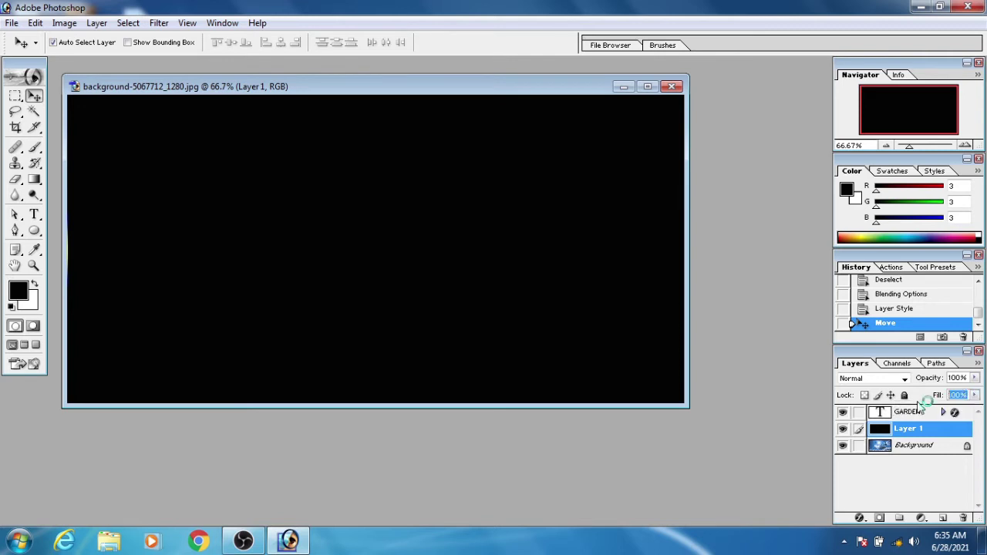
text(99)
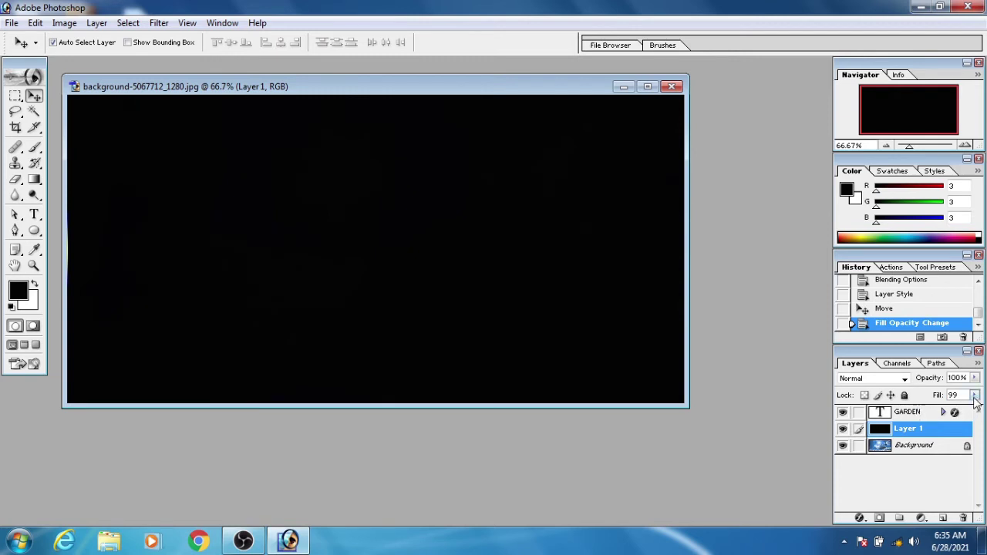
click(975, 395)
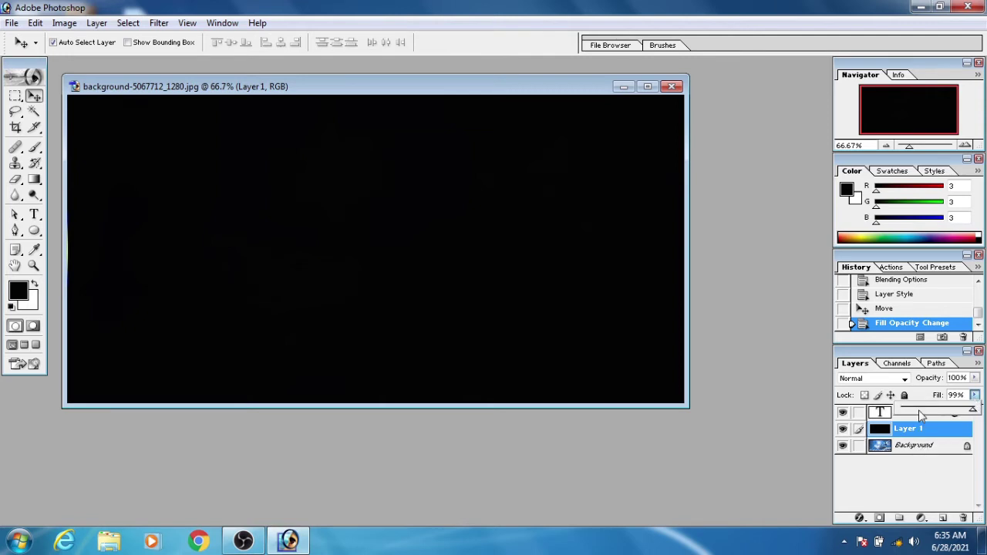
click(924, 487)
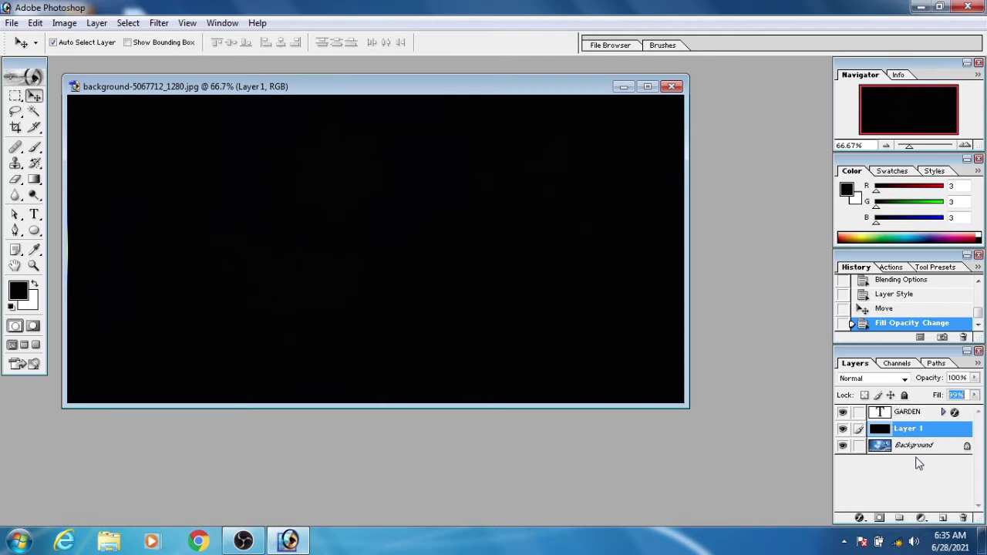
Step: Switch the document to ImageReady with the GARDEN layer selected and duplicate that text layer
click(926, 415)
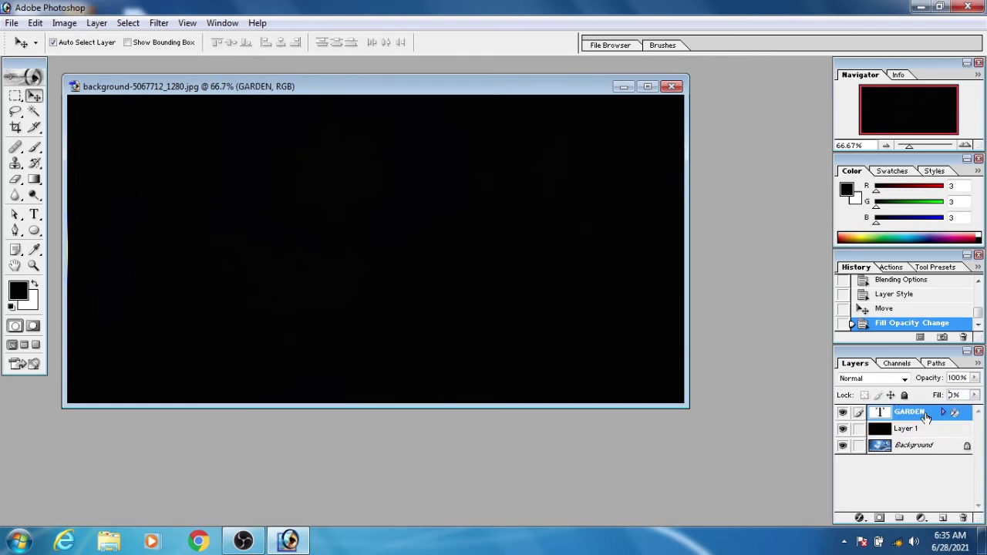
click(23, 366)
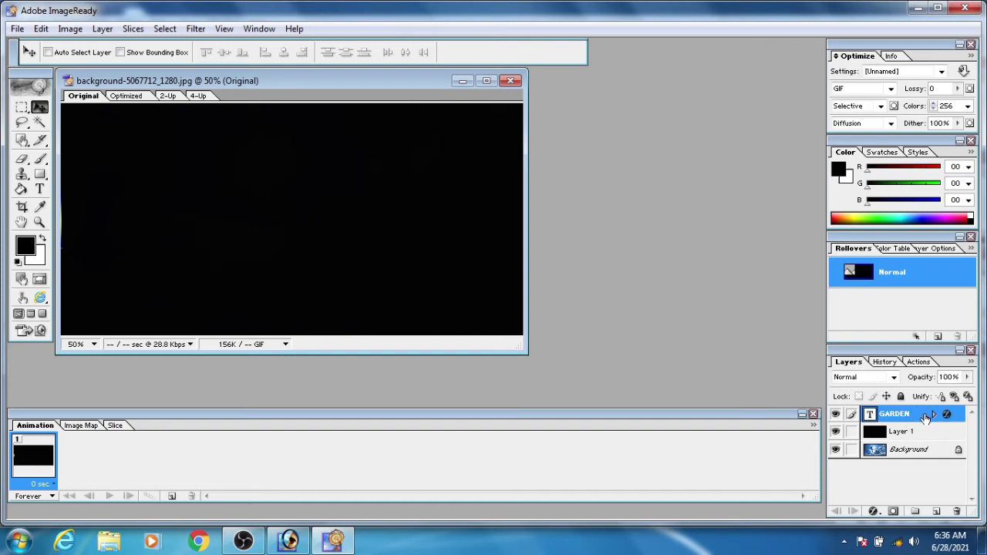
drag(926, 419, 938, 514)
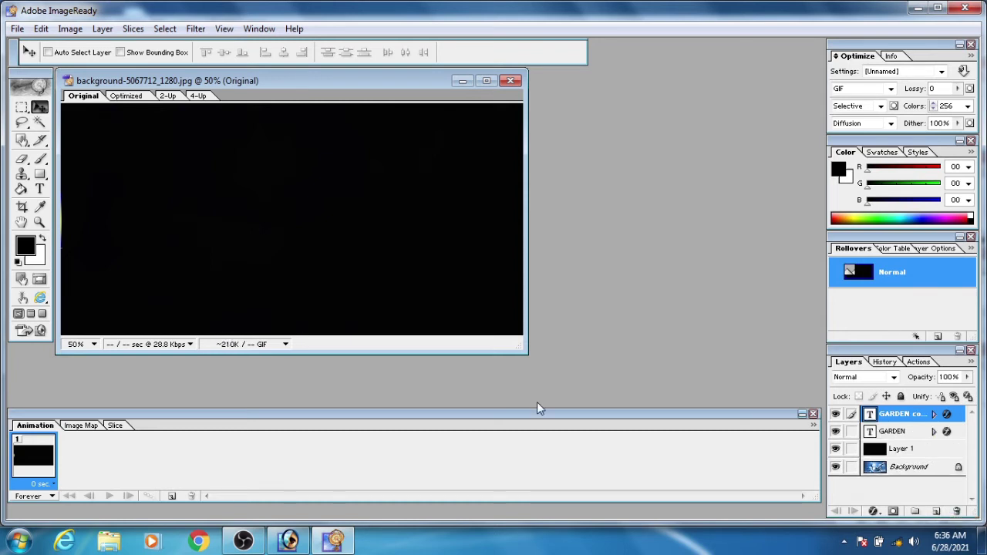
Step: Add a second animation frame and move the copied GARDEN text across the canvas to just outside its right edge
click(172, 497)
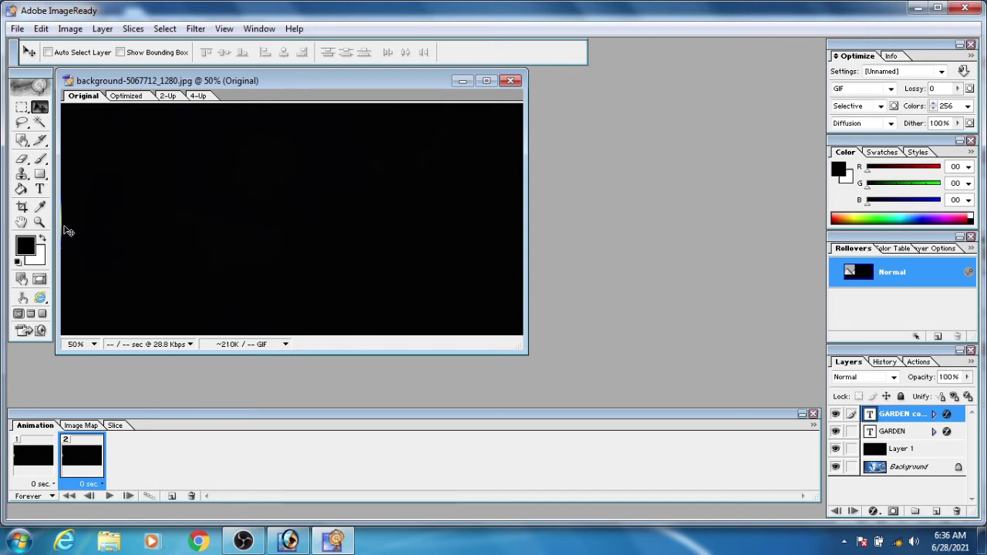
drag(68, 231, 512, 247)
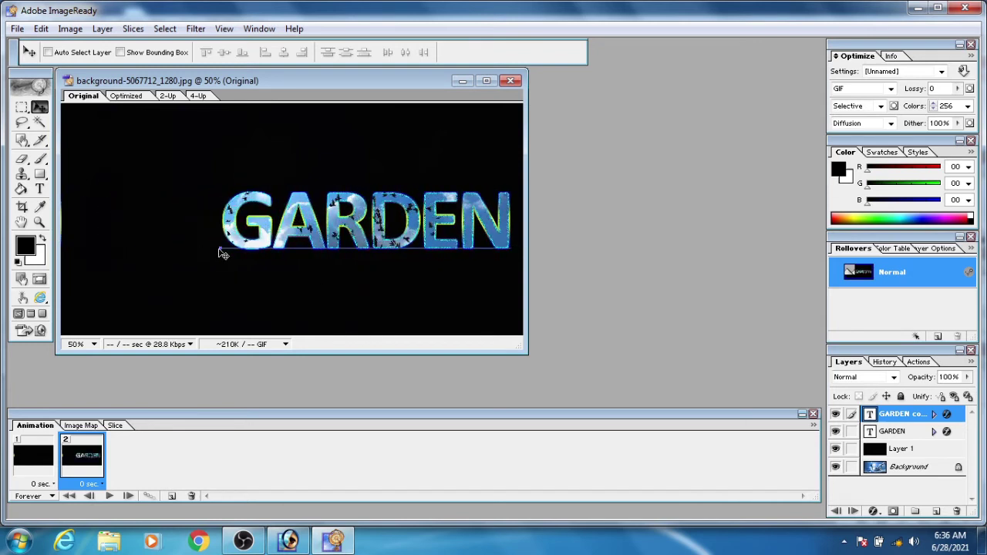
drag(224, 250, 521, 253)
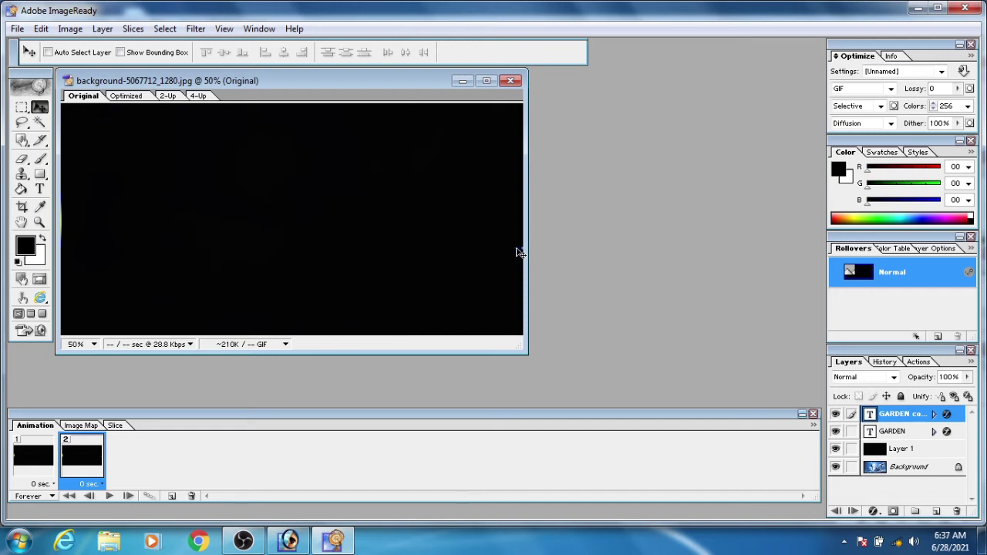
Step: Tween animation frames 1 and 2 with 100 added frames for all layers, and preview the animation
shift+click(32, 461)
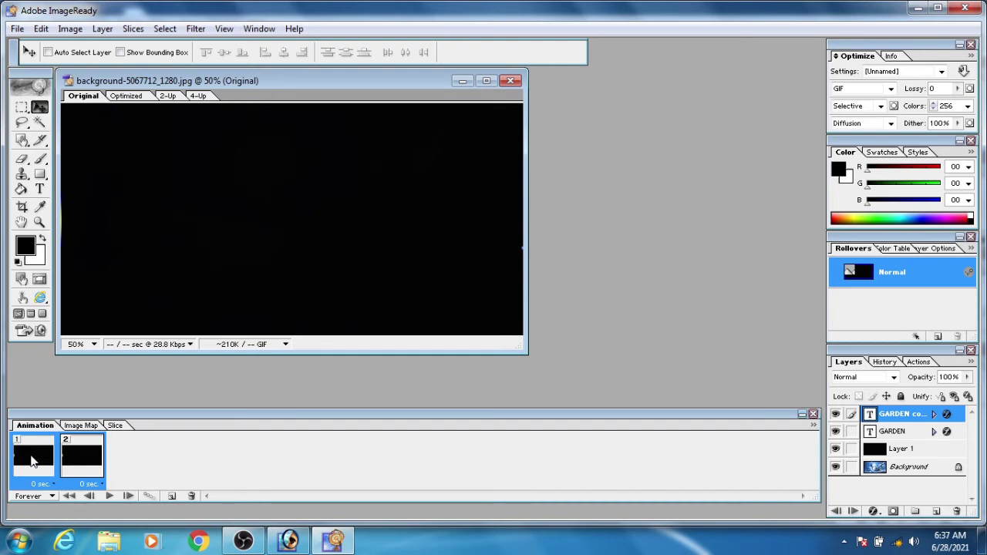
click(149, 497)
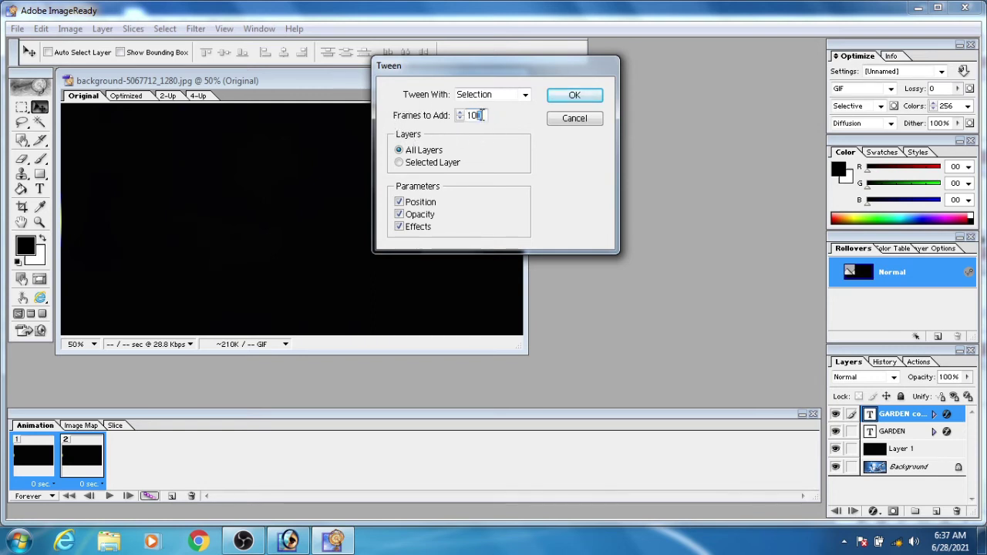
drag(479, 115, 459, 120)
click(484, 114)
click(574, 96)
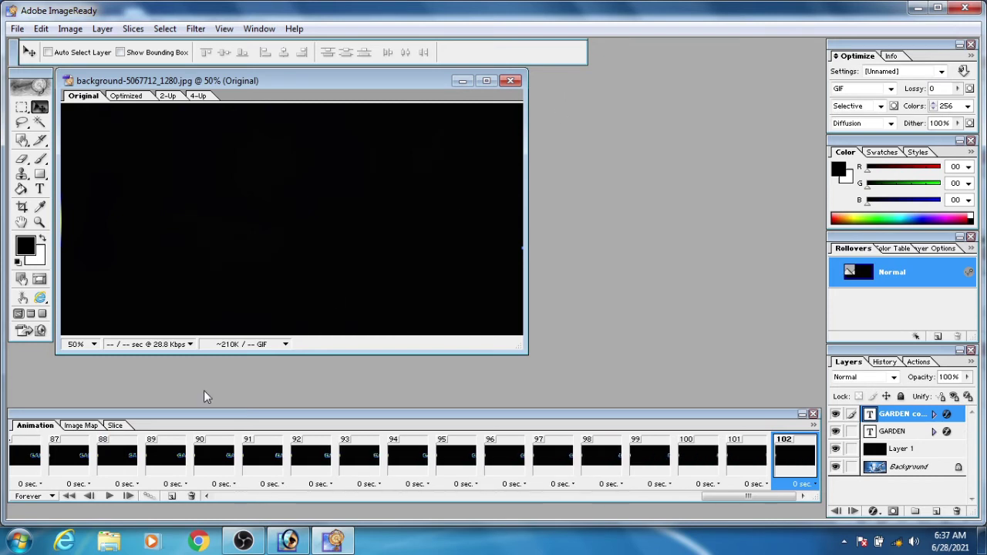
click(108, 499)
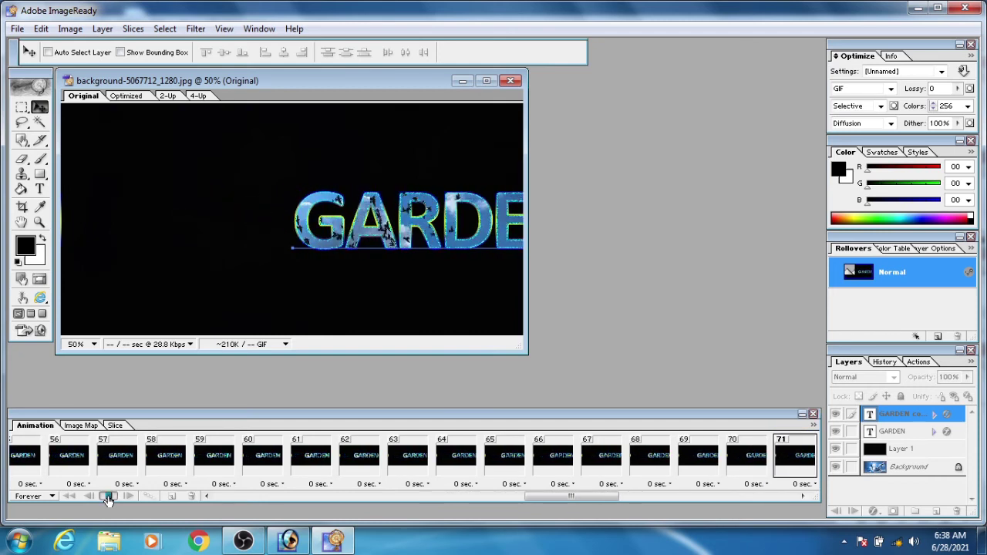
click(108, 497)
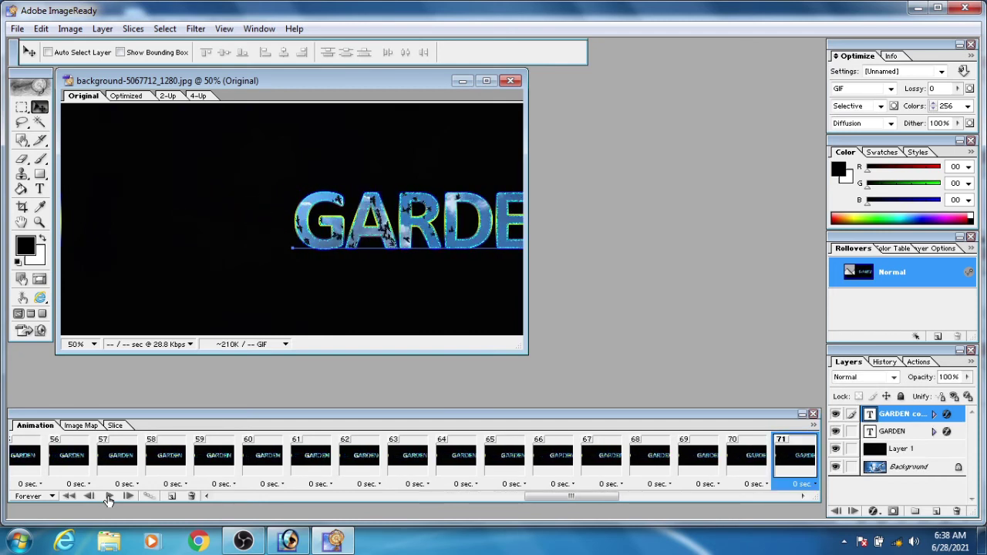
Step: Save the optimized animation to the Desktop as a GIF named 123XYZ
click(18, 31)
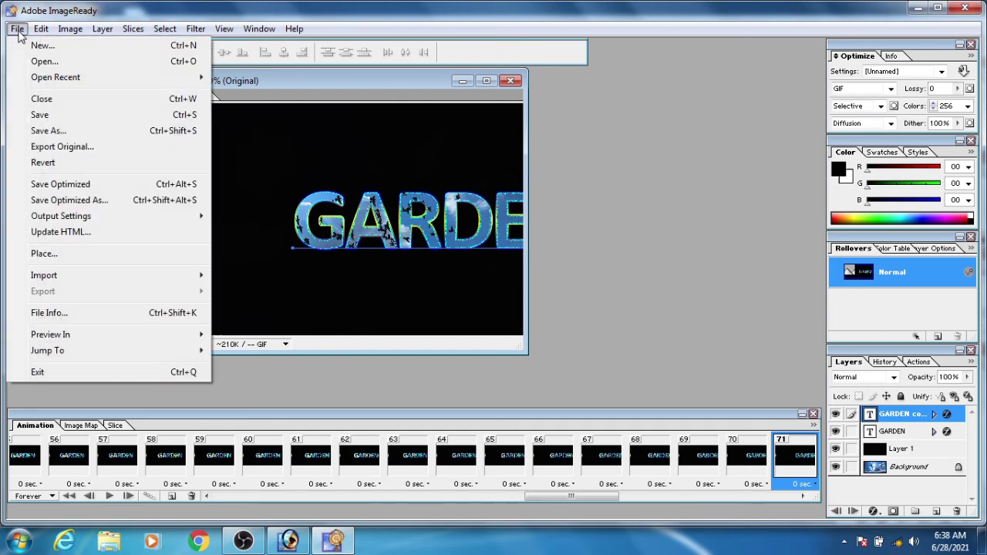
click(114, 183)
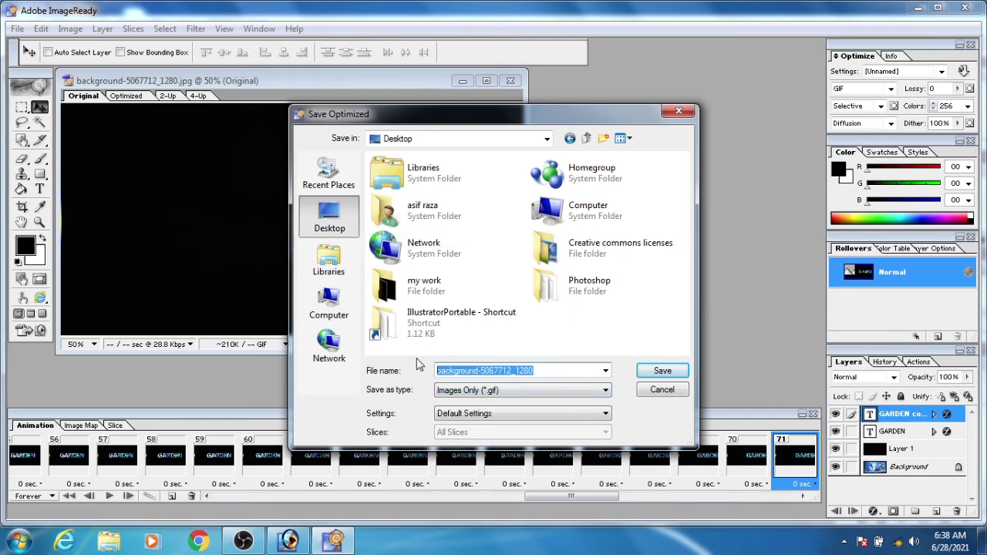
text(123)
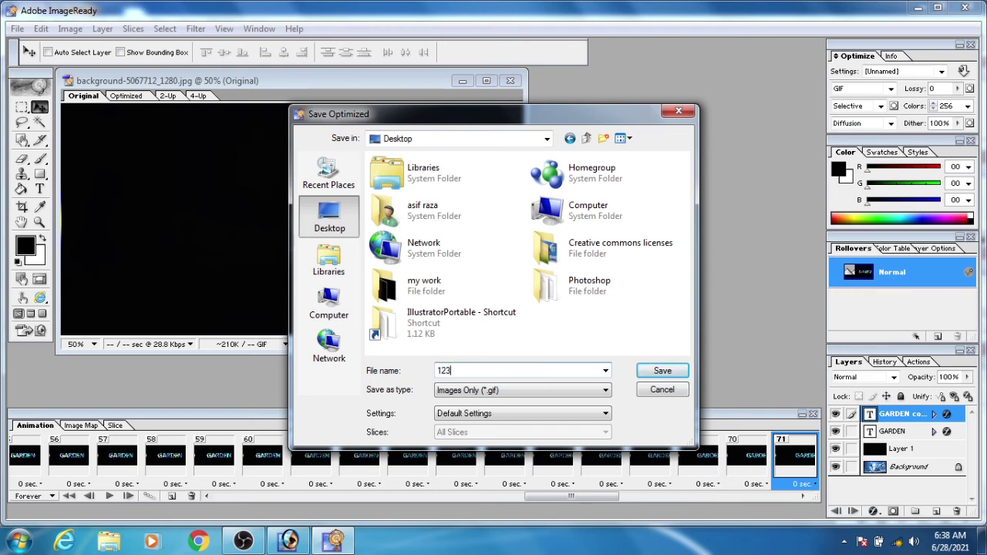
text(XYZ)
click(657, 372)
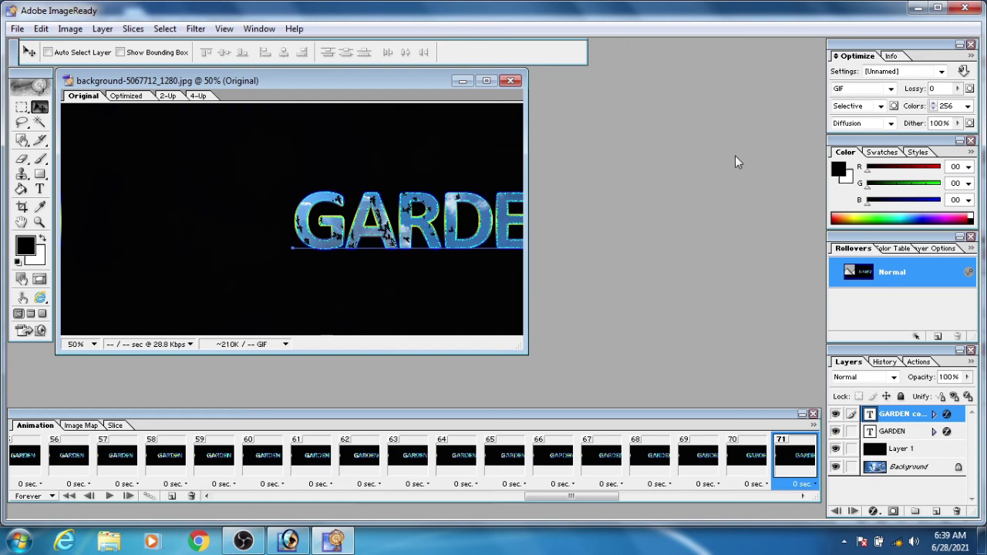
Step: Return the document to Photoshop, minimize it and open Google Chrome from the desktop
key(ctrl+shift+m)
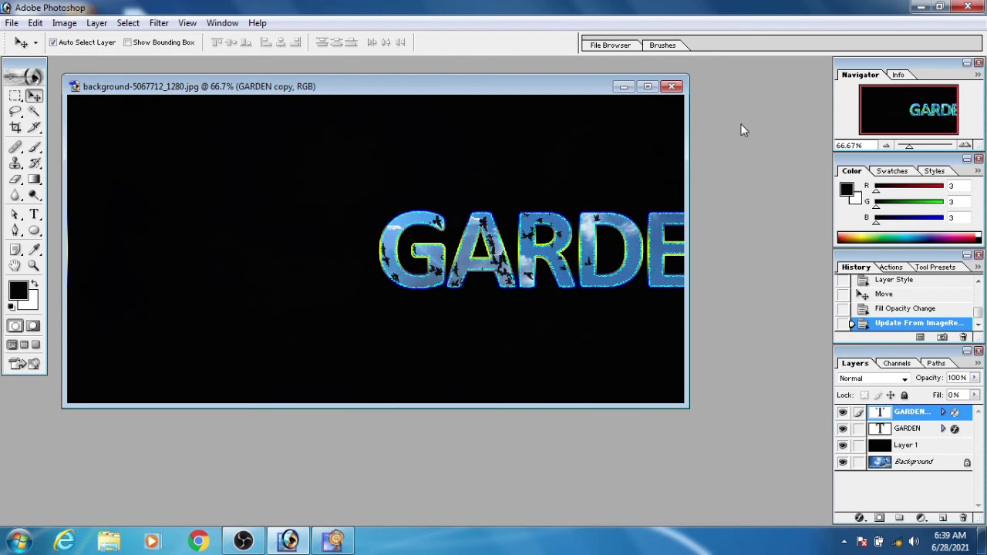
click(922, 7)
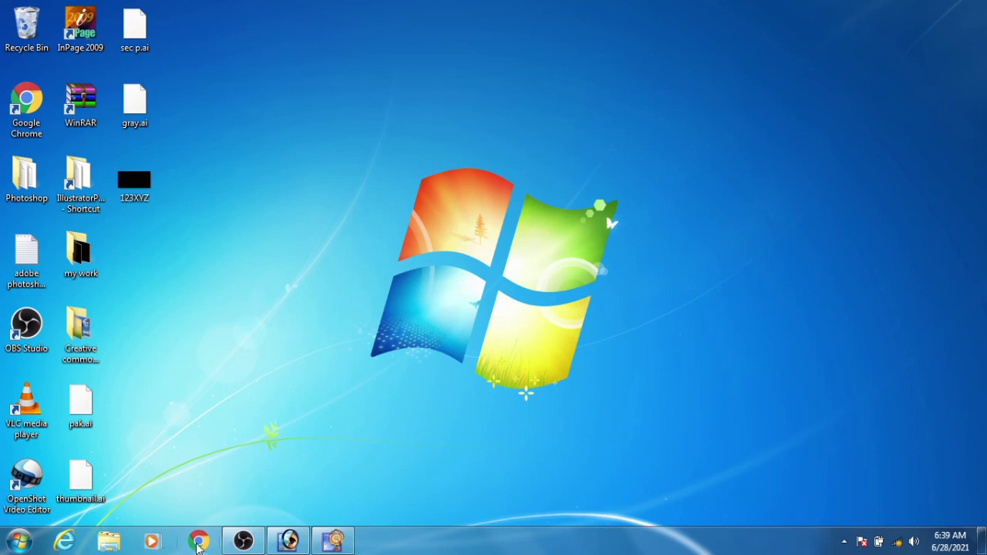
click(197, 543)
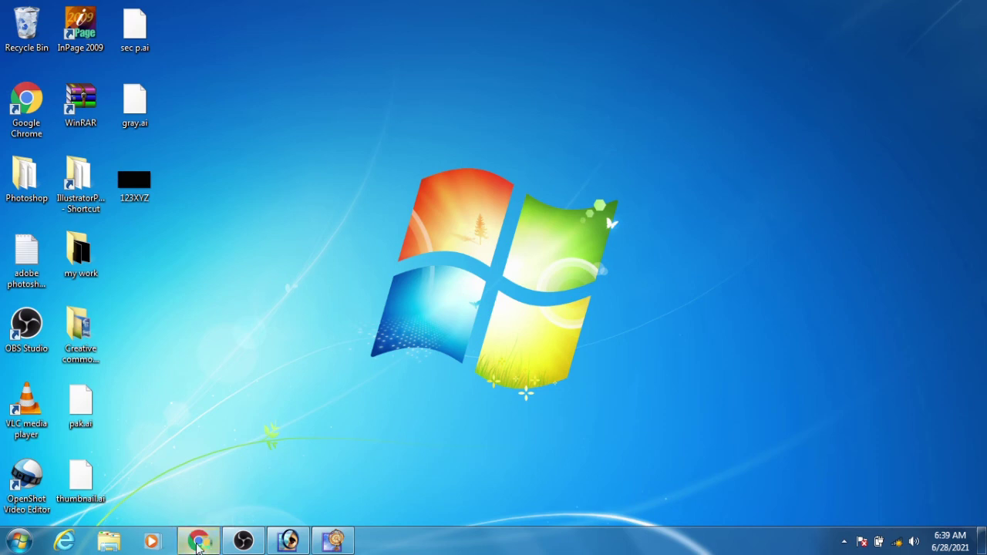